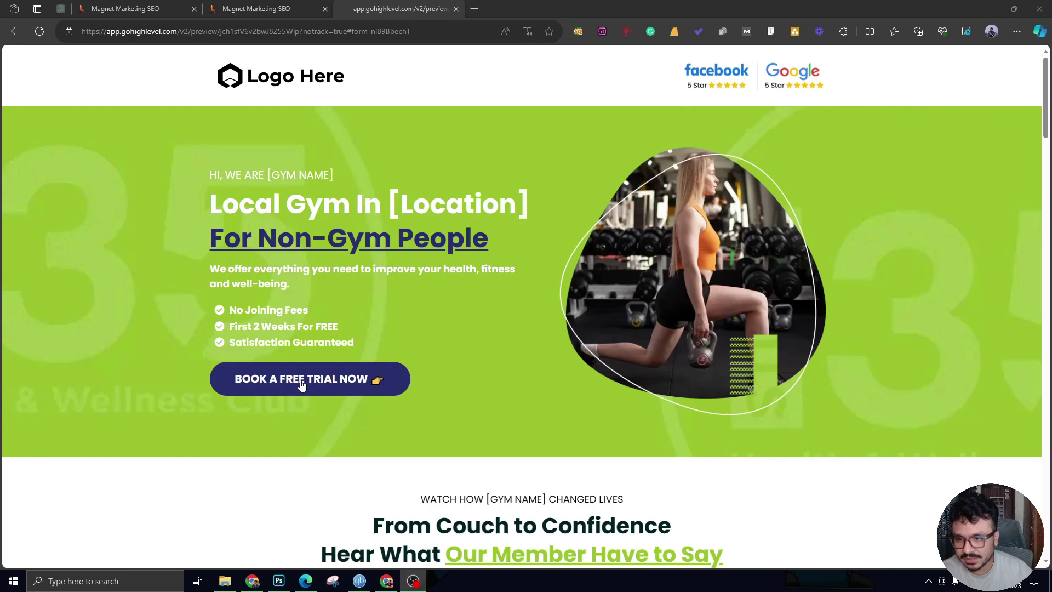
Step: Scroll up and down the gym landing page to review its sections
{"action": "scroll", "coordinate": [302, 385], "scroll_direction": "down", "scroll_amount": 5}
{"action": "scroll", "coordinate": [301, 307], "scroll_direction": "up", "scroll_amount": 3}
{"action": "scroll", "coordinate": [300, 307], "scroll_direction": "down", "scroll_amount": 7}
{"action": "scroll", "coordinate": [306, 334], "scroll_direction": "up", "scroll_amount": 7}
{"action": "scroll", "coordinate": [306, 334], "scroll_direction": "down", "scroll_amount": 15}
{"action": "scroll", "coordinate": [364, 256], "scroll_direction": "up", "scroll_amount": 2}
{"action": "scroll", "coordinate": [363, 256], "scroll_direction": "up", "scroll_amount": 6}
{"action": "scroll", "coordinate": [351, 318], "scroll_direction": "down", "scroll_amount": 1}
{"action": "scroll", "coordinate": [337, 375], "scroll_direction": "up", "scroll_amount": 8}
{"action": "scroll", "coordinate": [336, 374], "scroll_direction": "up", "scroll_amount": 8}
{"action": "scroll", "coordinate": [465, 297], "scroll_direction": "down", "scroll_amount": 15}
{"action": "scroll", "coordinate": [498, 383], "scroll_direction": "up", "scroll_amount": 3}
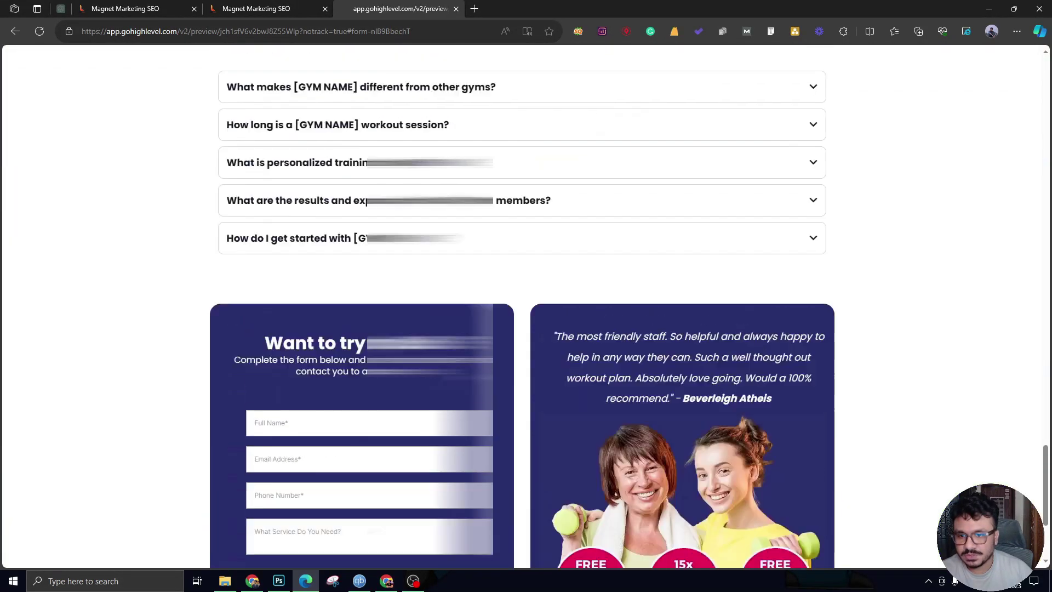
{"action": "scroll", "coordinate": [479, 375], "scroll_direction": "up", "scroll_amount": 15}
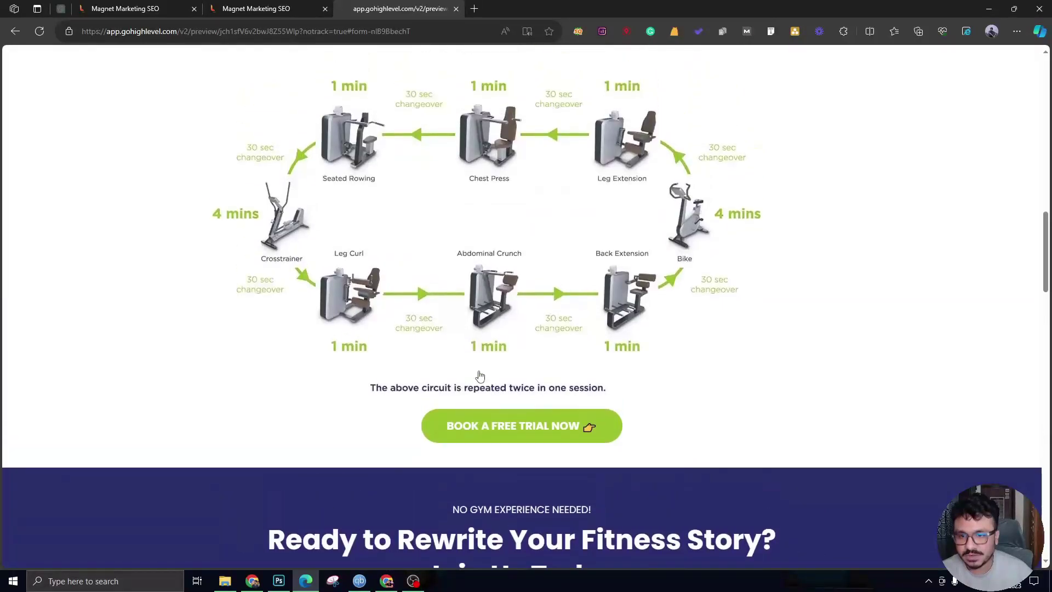
{"action": "scroll", "coordinate": [476, 369], "scroll_direction": "up", "scroll_amount": 10}
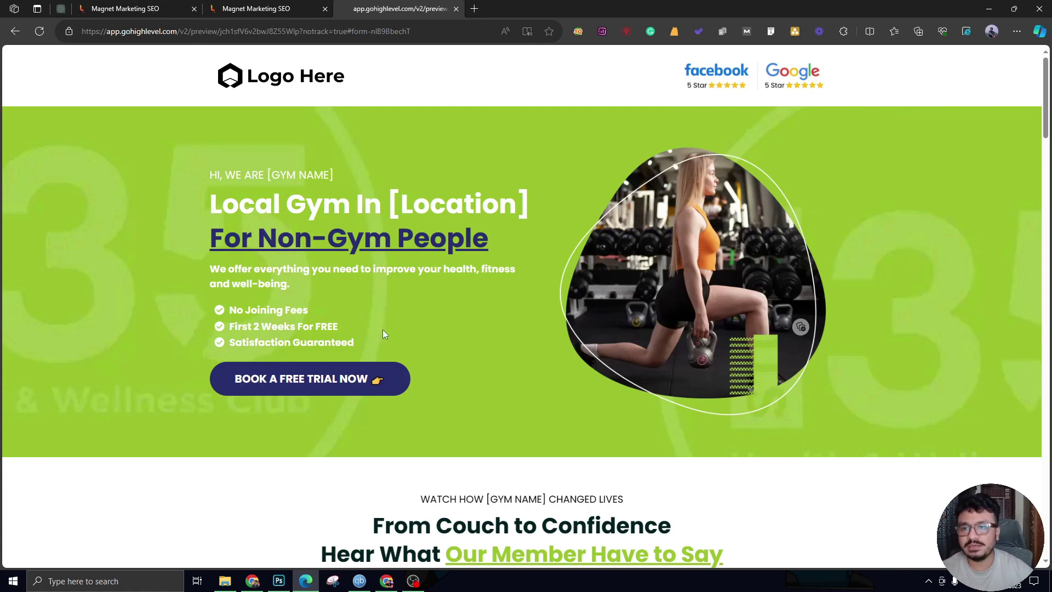
{"action": "scroll", "coordinate": [383, 334], "scroll_direction": "down", "scroll_amount": 12}
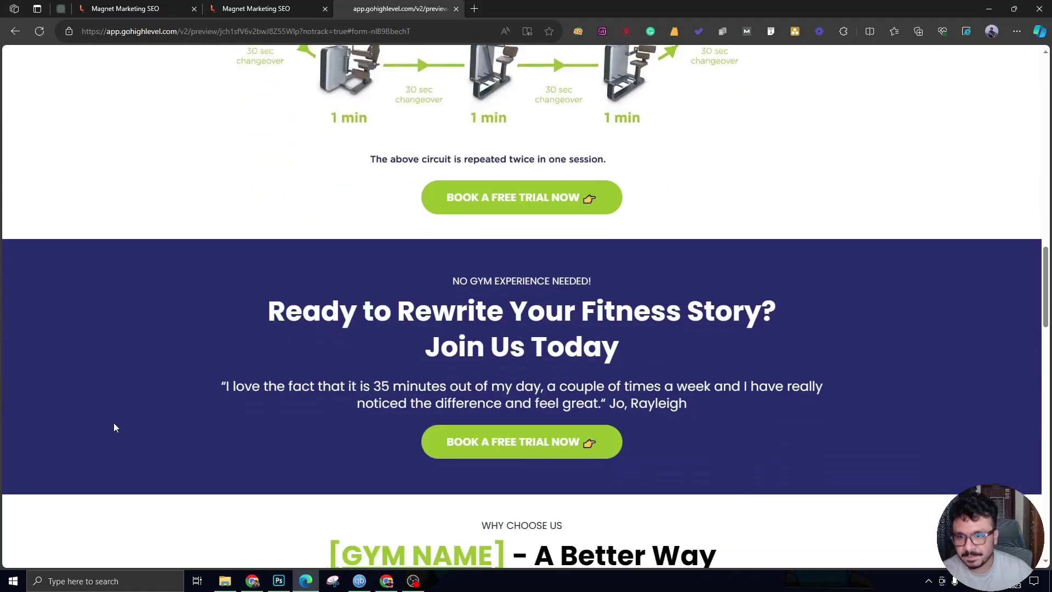
{"action": "scroll", "coordinate": [114, 427], "scroll_direction": "down", "scroll_amount": 20}
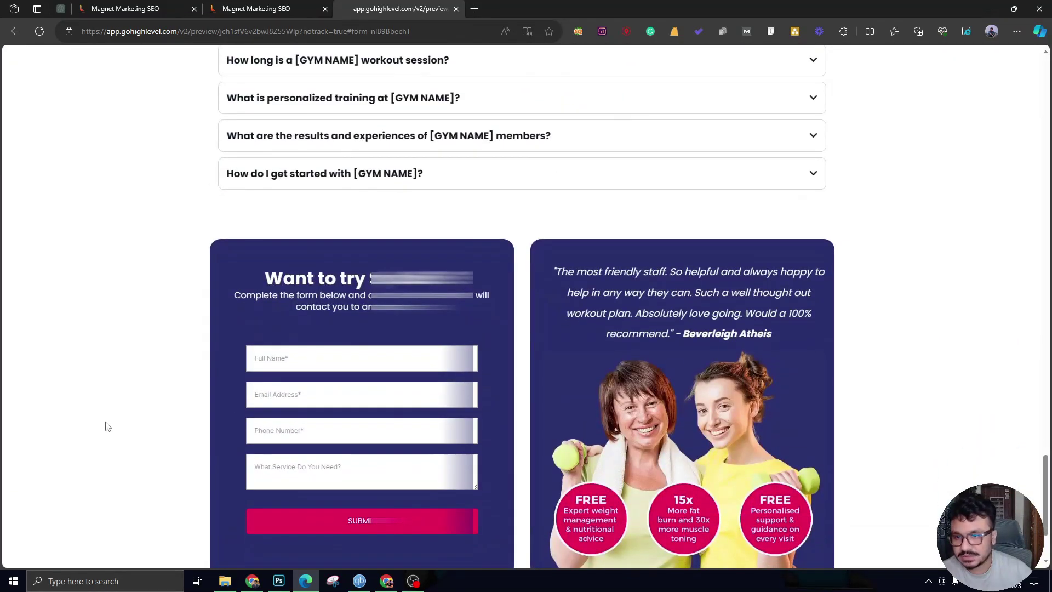
{"action": "scroll", "coordinate": [108, 426], "scroll_direction": "up", "scroll_amount": 20}
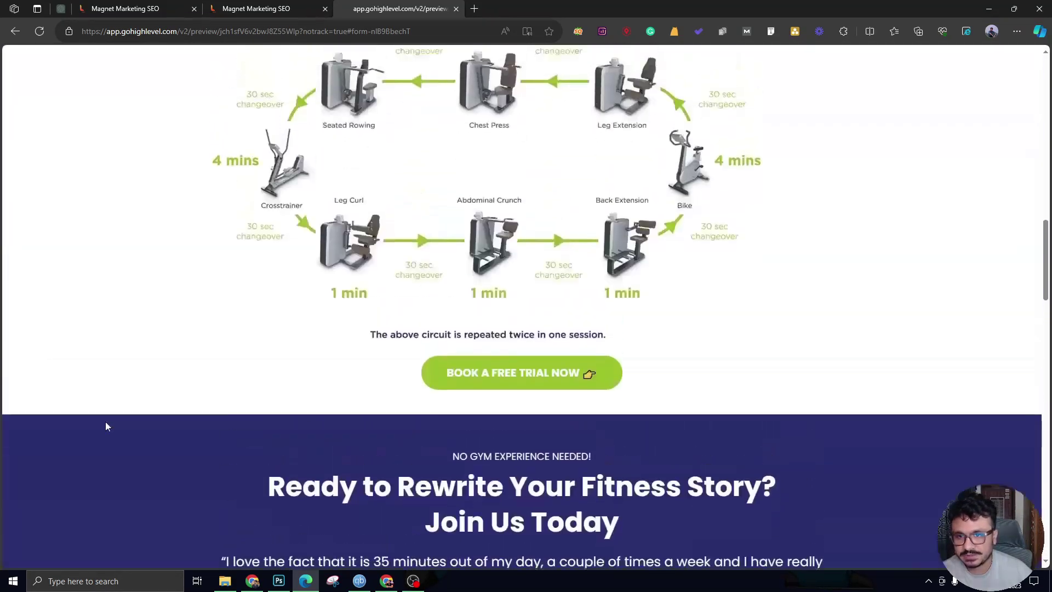
{"action": "scroll", "coordinate": [108, 426], "scroll_direction": "up", "scroll_amount": 10}
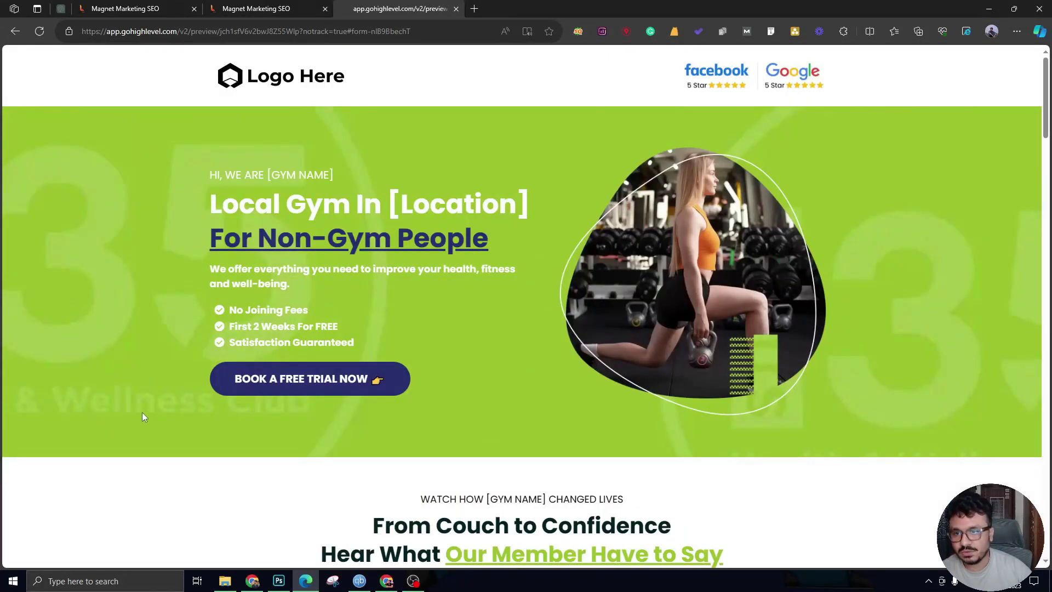
{"action": "scroll", "coordinate": [143, 413], "scroll_direction": "down", "scroll_amount": 4}
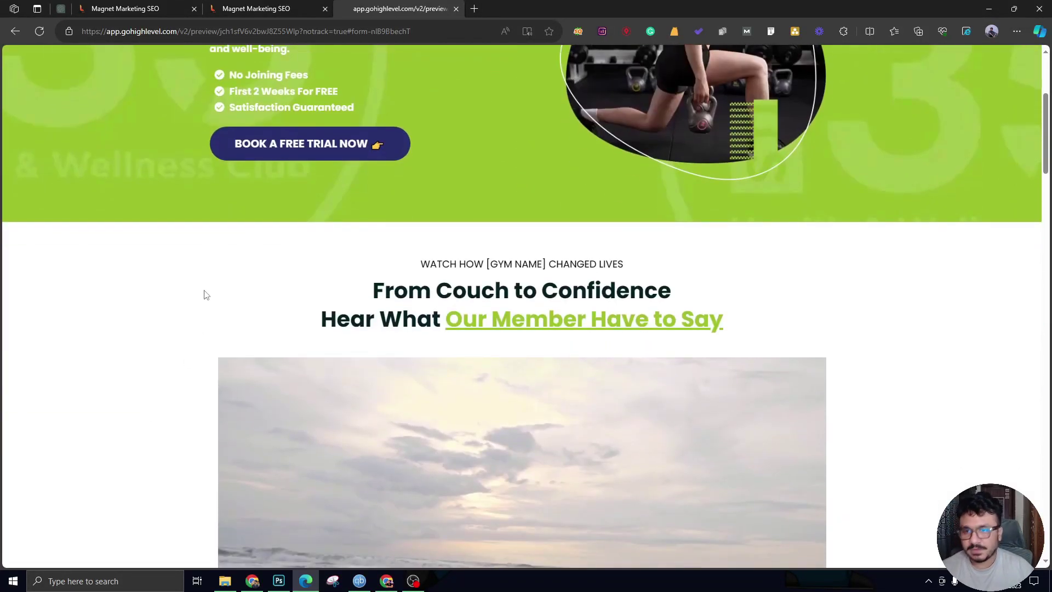
{"action": "scroll", "coordinate": [206, 295], "scroll_direction": "up", "scroll_amount": 4}
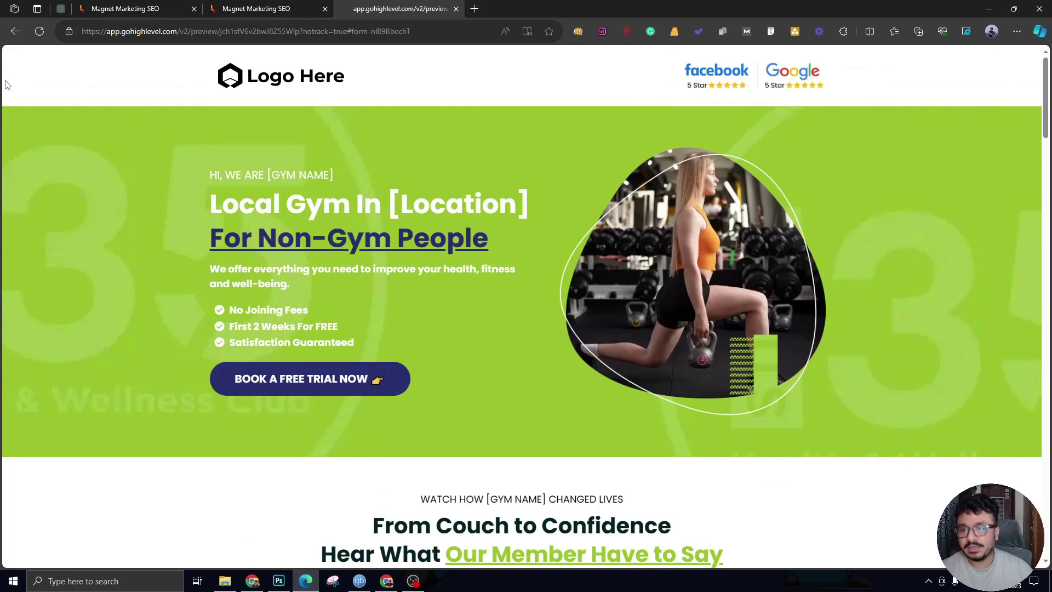
Step: Inspect the hero section in the browser's developer tools, then close them
{"action": "right_click", "coordinate": [152, 125]}
{"action": "left_click", "coordinate": [136, 409]}
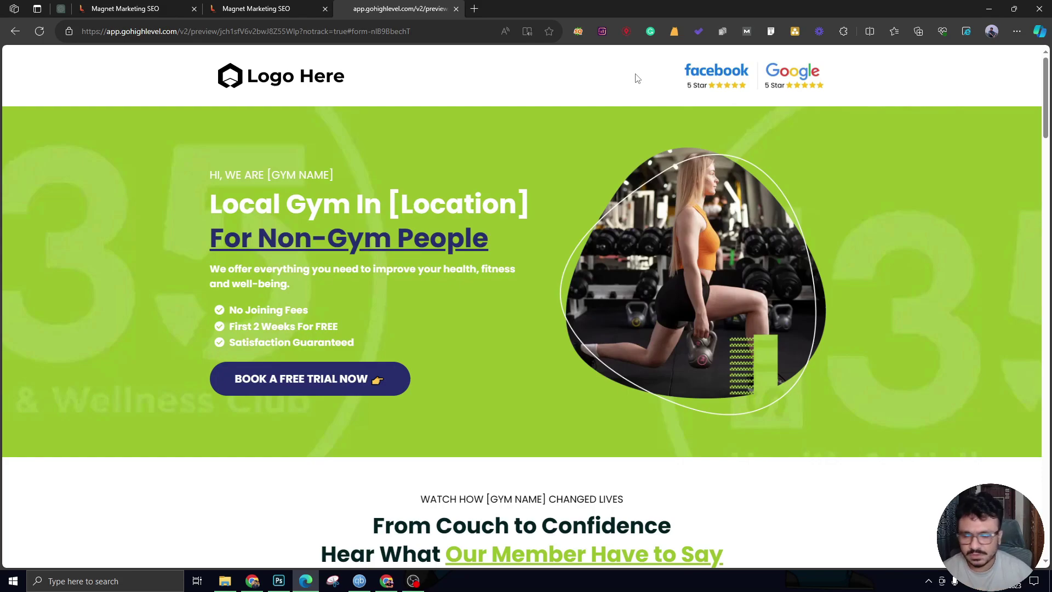
{"action": "right_click", "coordinate": [359, 154]}
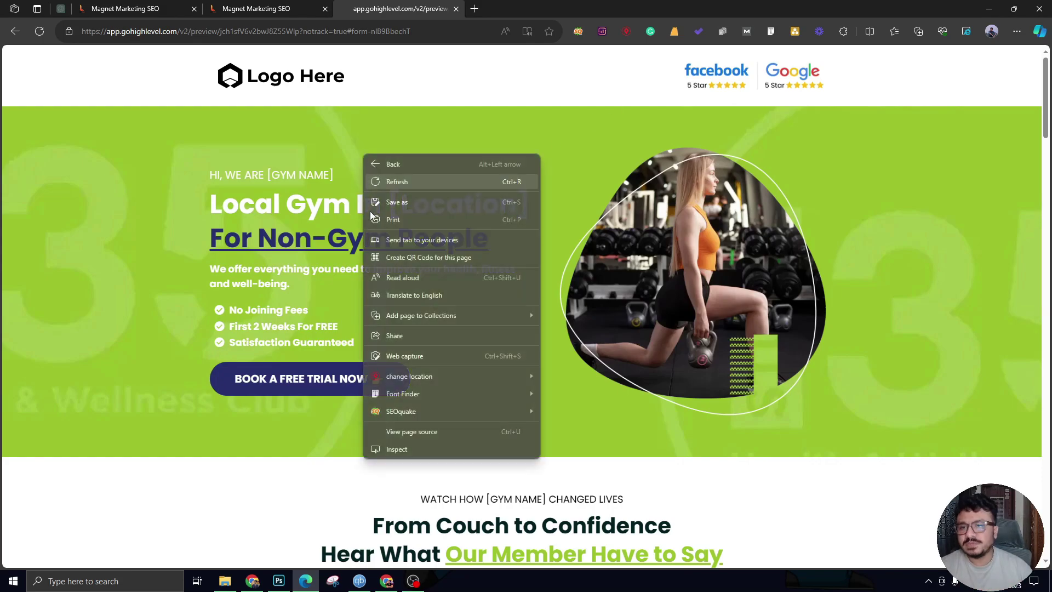
{"action": "left_click", "coordinate": [399, 446]}
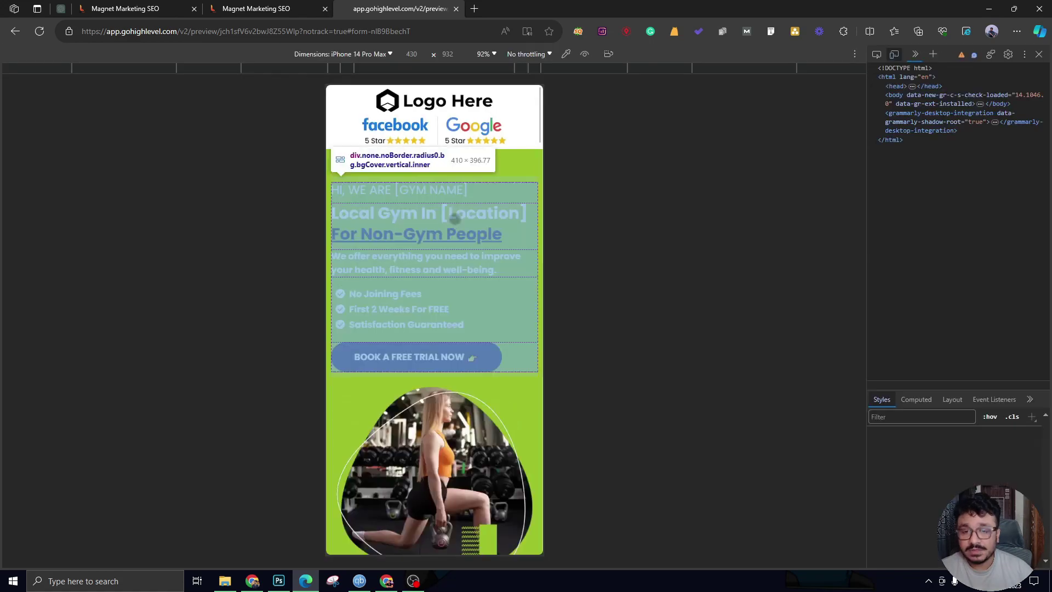
{"action": "scroll", "coordinate": [466, 281], "scroll_direction": "down", "scroll_amount": 3}
{"action": "scroll", "coordinate": [454, 271], "scroll_direction": "up", "scroll_amount": 4}
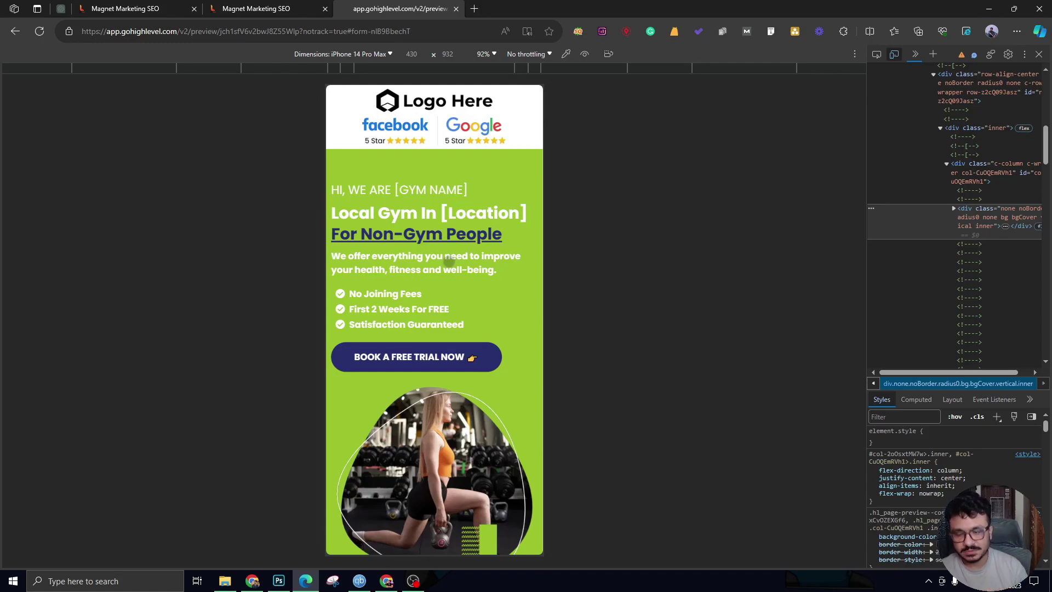
{"action": "scroll", "coordinate": [448, 261], "scroll_direction": "down", "scroll_amount": 20}
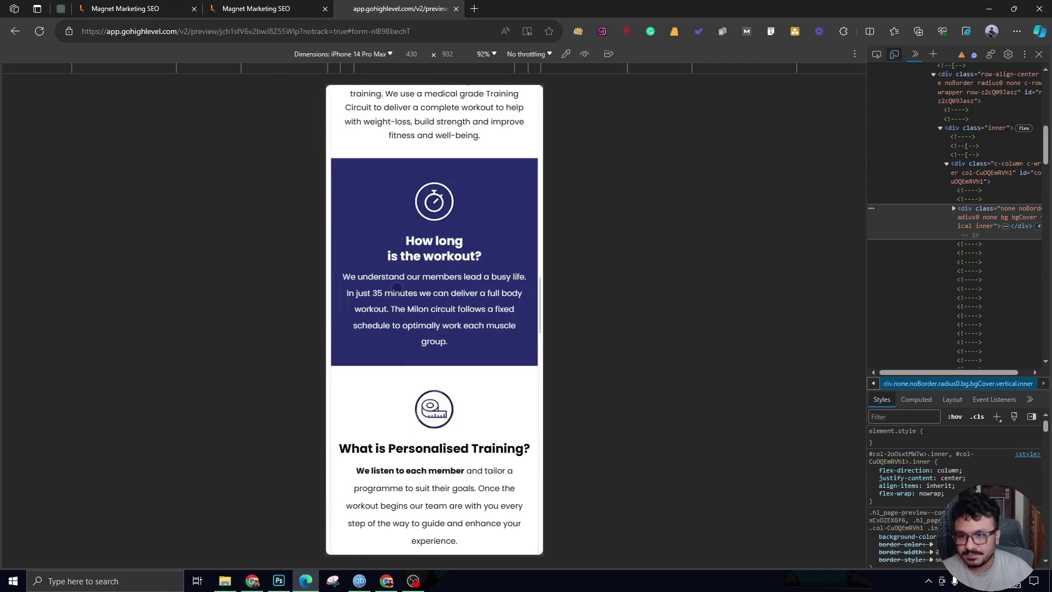
{"action": "scroll", "coordinate": [397, 287], "scroll_direction": "down", "scroll_amount": 15}
{"action": "scroll", "coordinate": [397, 288], "scroll_direction": "up", "scroll_amount": 5}
{"action": "scroll", "coordinate": [396, 287], "scroll_direction": "up", "scroll_amount": 20}
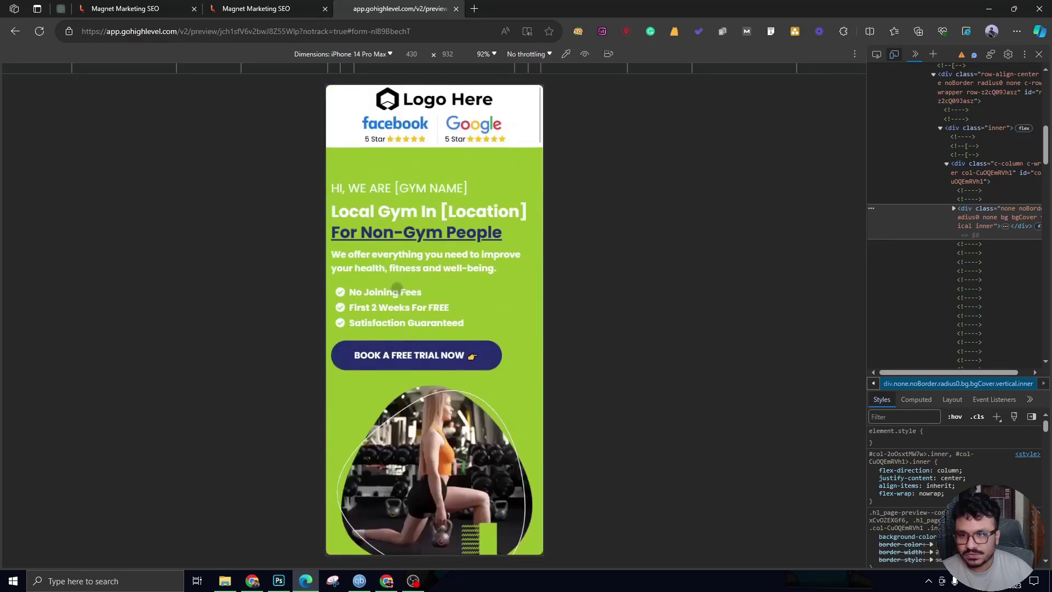
{"action": "left_click", "coordinate": [1038, 53]}
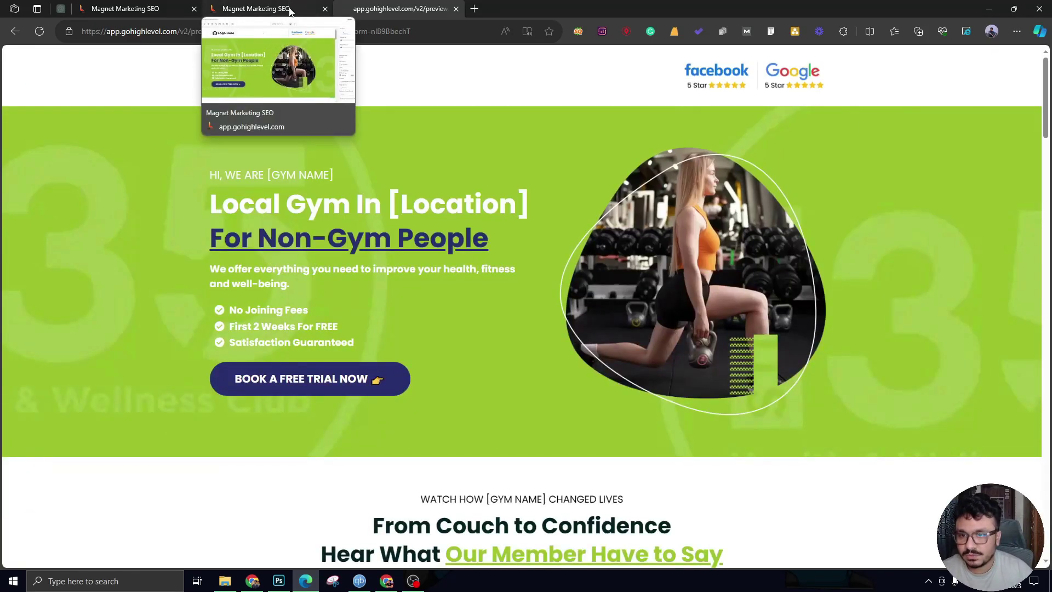
Step: In the Magnet Marketing SEO page builder, select the hero headline and the 'HI, WE ARE [GYM NAME]' subheading
{"action": "left_click", "coordinate": [290, 9]}
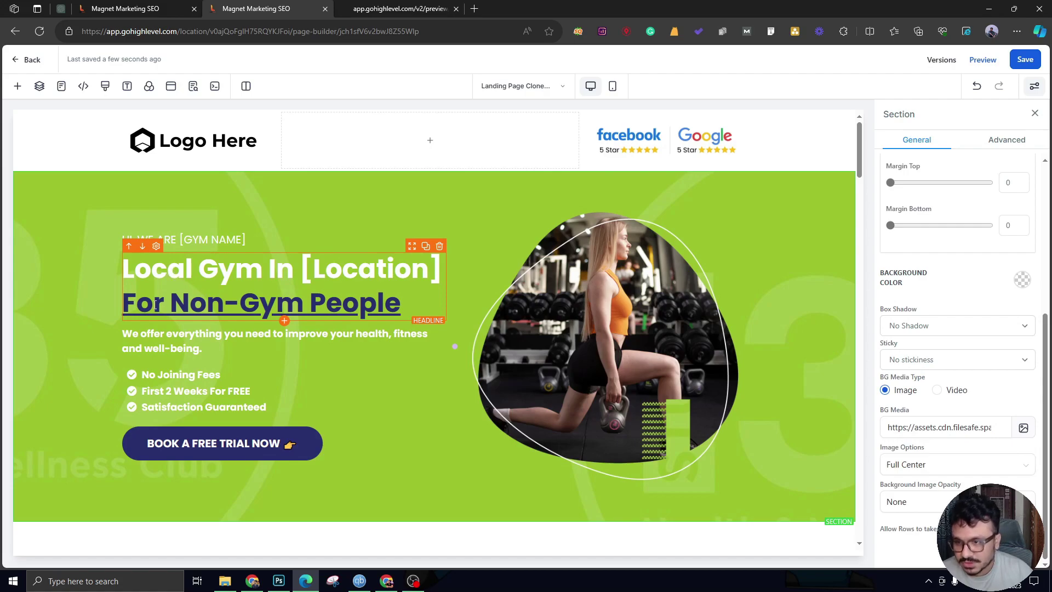
{"action": "left_click", "coordinate": [127, 294]}
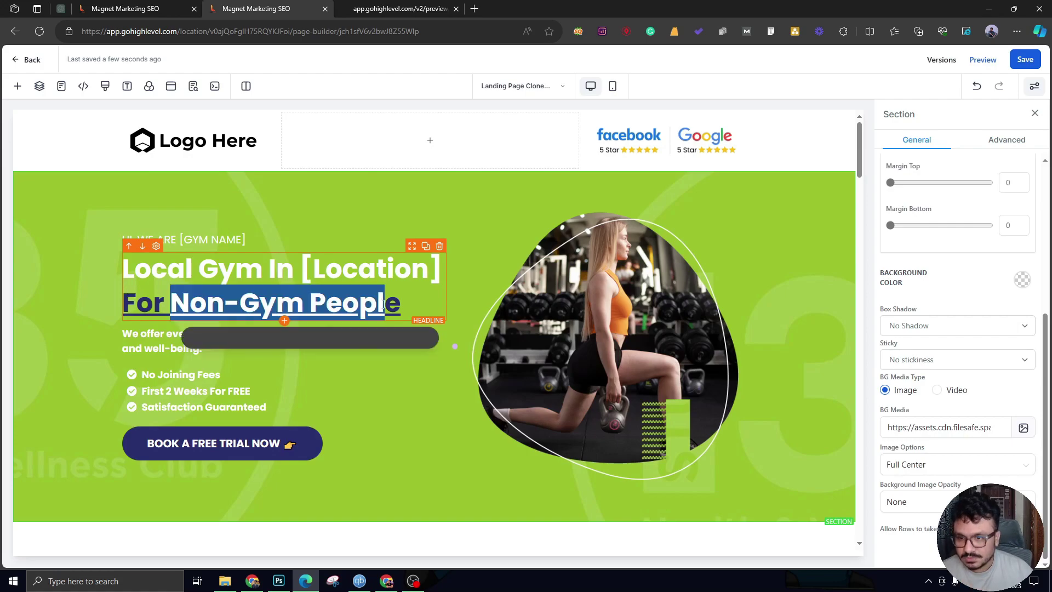
{"action": "left_click", "coordinate": [141, 286]}
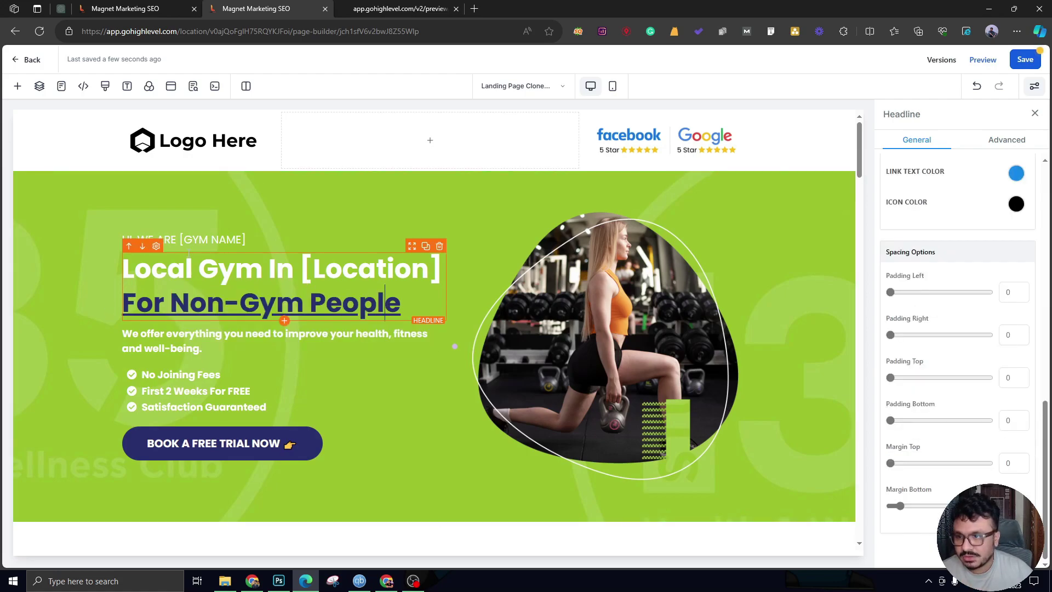
{"action": "left_click", "coordinate": [165, 239]}
{"action": "double_click", "coordinate": [195, 240]}
{"action": "left_click", "coordinate": [159, 241]}
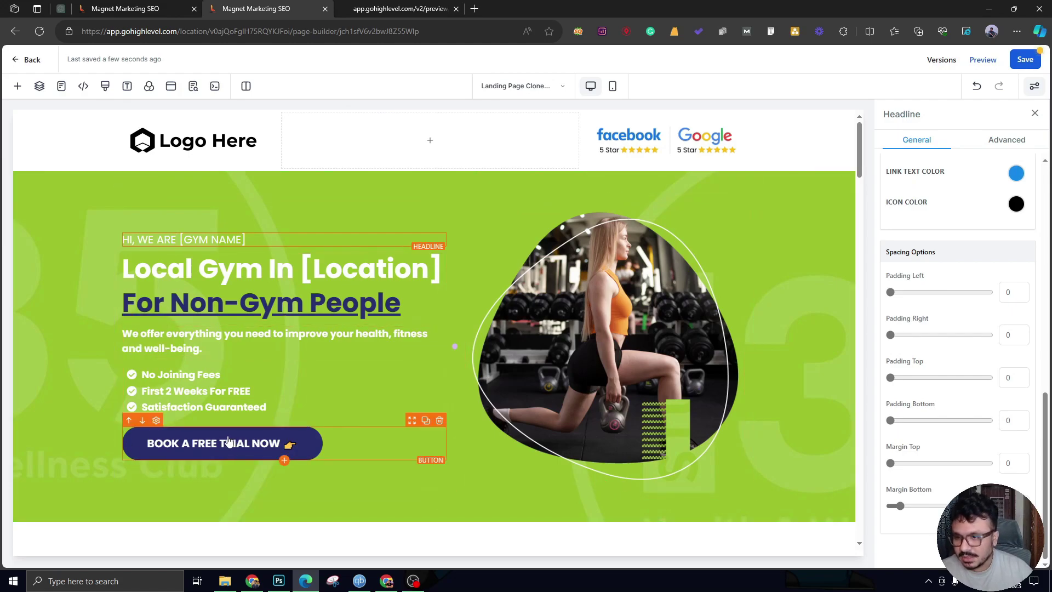
{"action": "scroll", "coordinate": [230, 439], "scroll_direction": "down", "scroll_amount": 1}
{"action": "scroll", "coordinate": [230, 377], "scroll_direction": "up", "scroll_amount": 1}
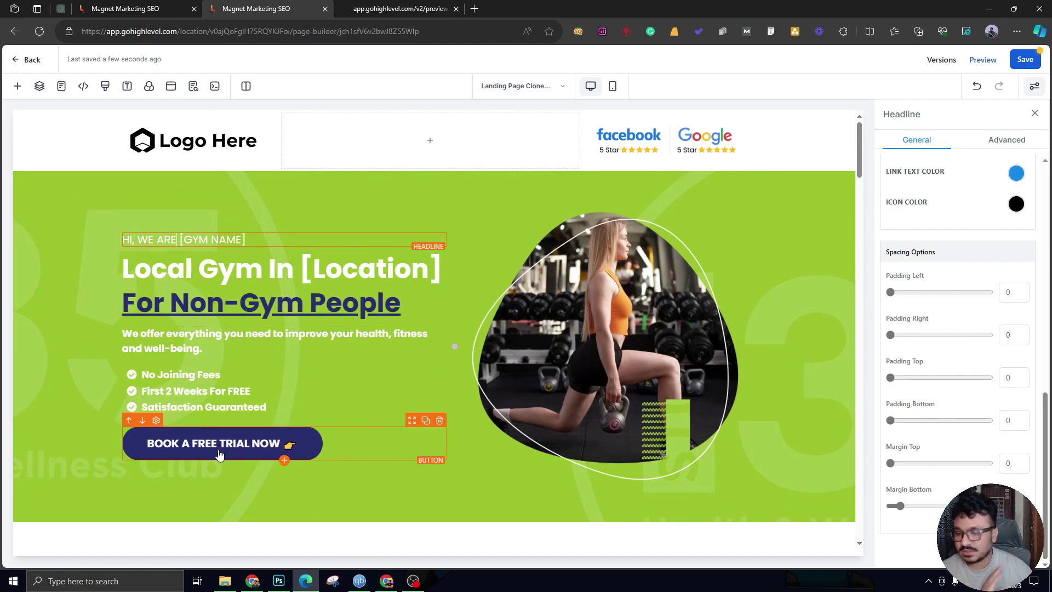
{"action": "scroll", "coordinate": [220, 448], "scroll_direction": "down", "scroll_amount": 2}
{"action": "left_click", "coordinate": [222, 321]}
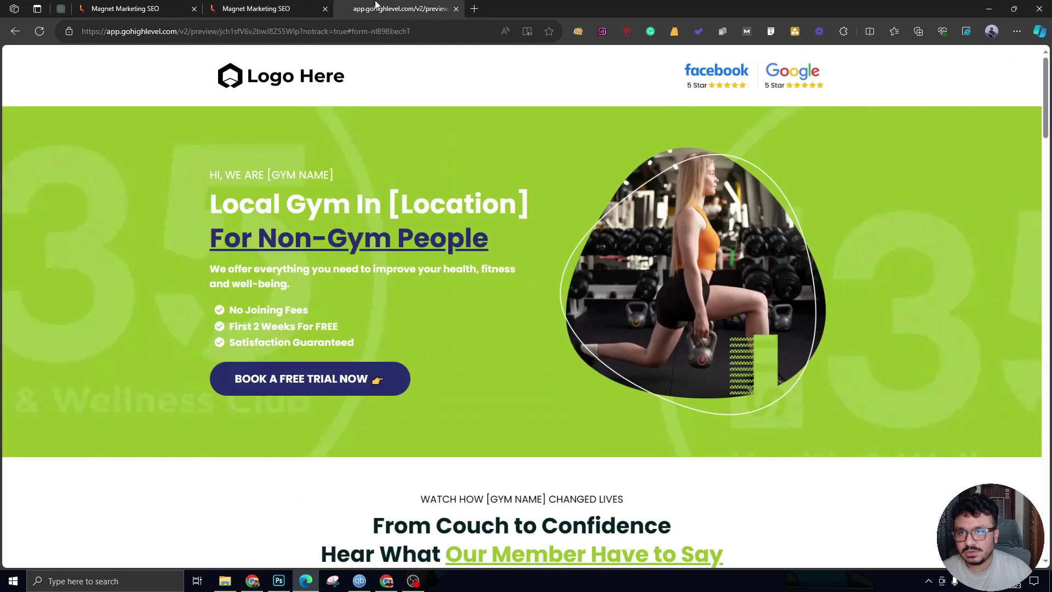
{"action": "key", "text": "ctrl+Tab"}
{"action": "left_click", "coordinate": [290, 386]}
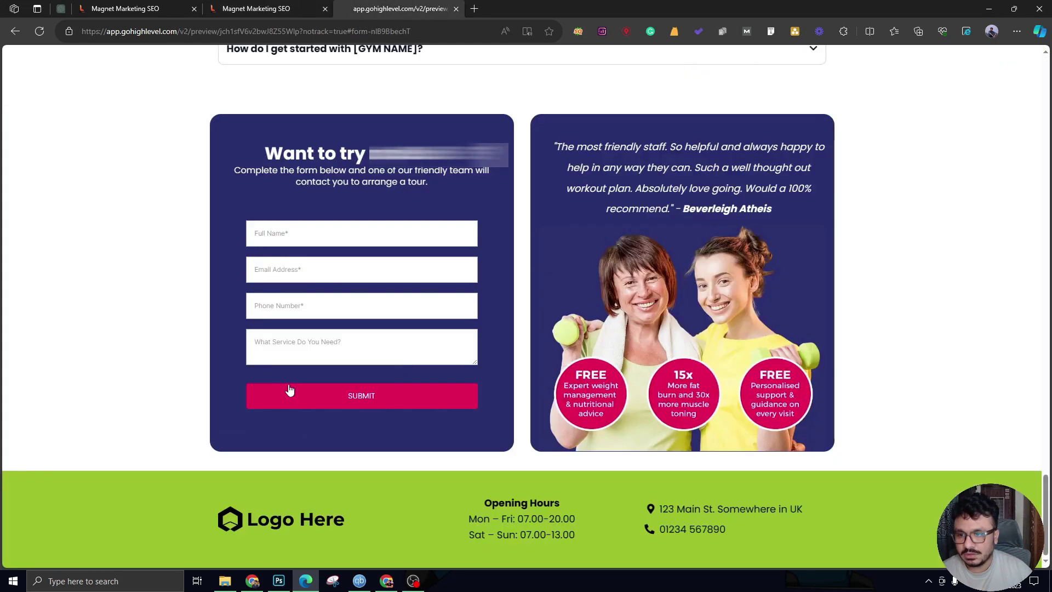
{"action": "scroll", "coordinate": [296, 367], "scroll_direction": "up", "scroll_amount": 10}
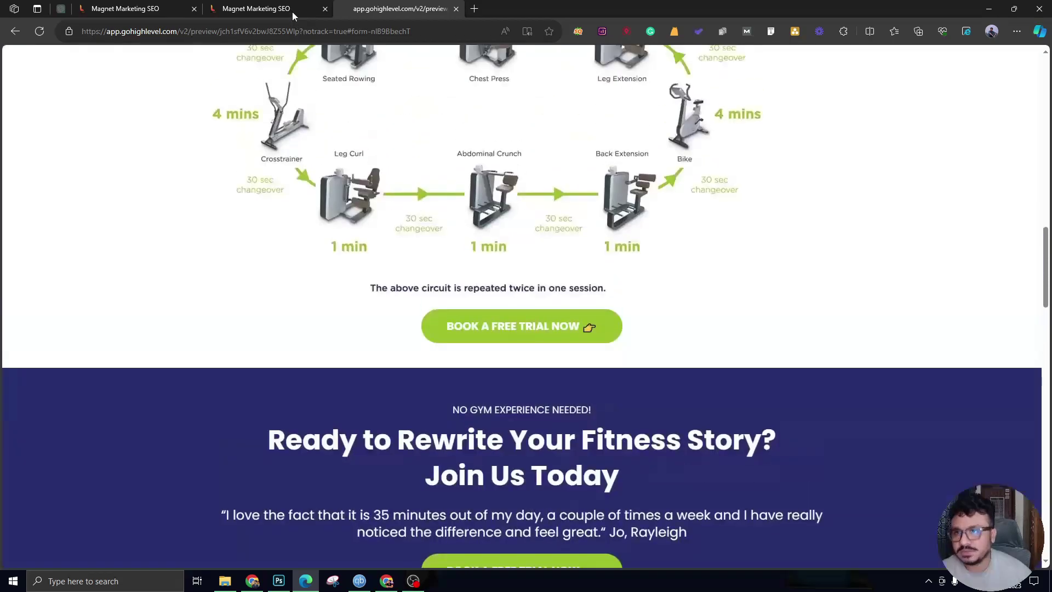
{"action": "left_click", "coordinate": [292, 11]}
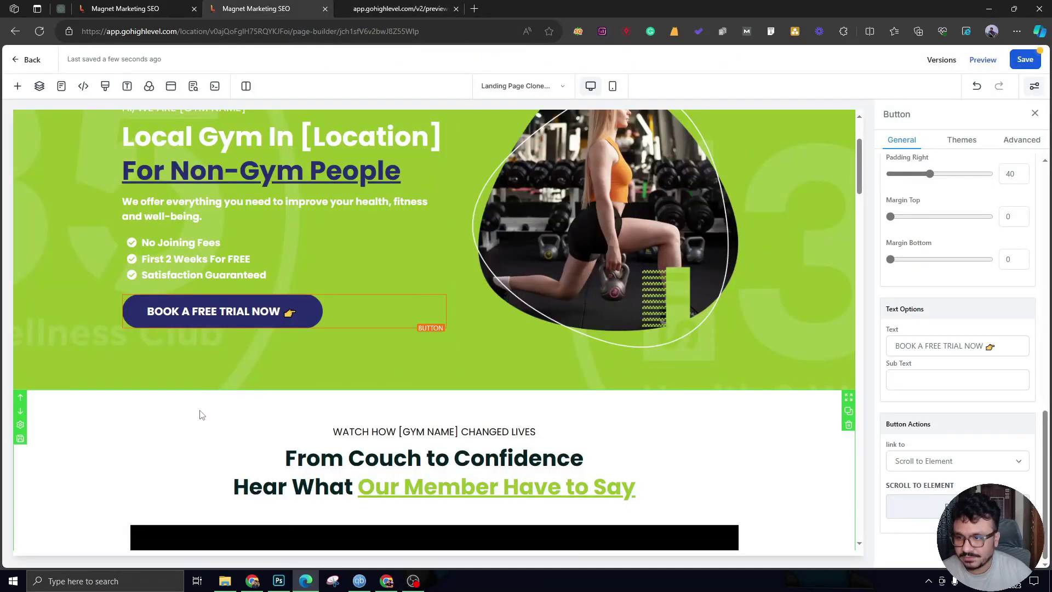
{"action": "scroll", "coordinate": [199, 415], "scroll_direction": "up", "scroll_amount": 3}
{"action": "scroll", "coordinate": [199, 415], "scroll_direction": "down", "scroll_amount": 6}
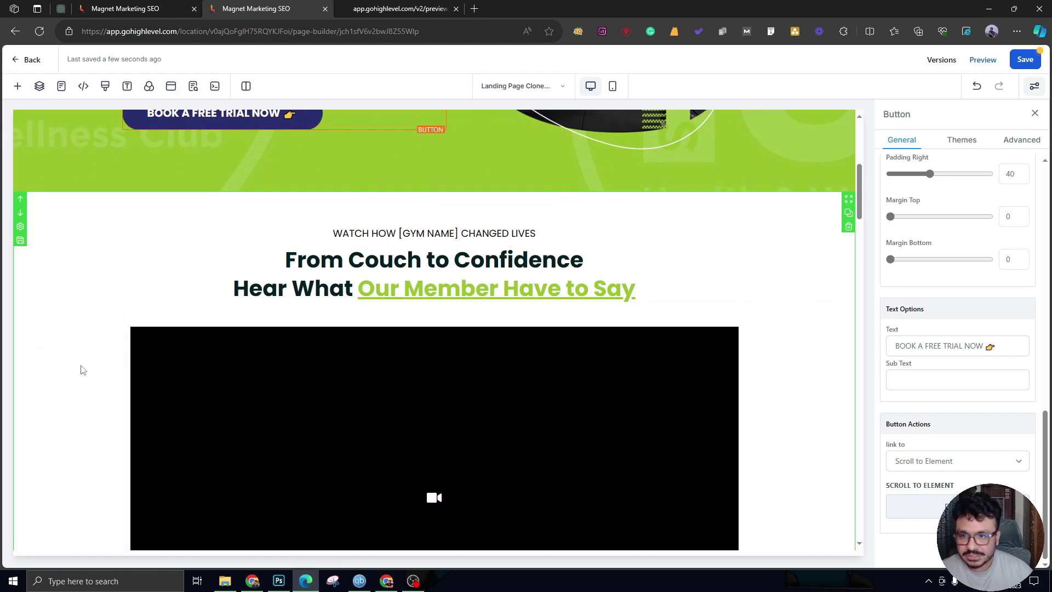
{"action": "scroll", "coordinate": [82, 370], "scroll_direction": "down", "scroll_amount": 4}
{"action": "scroll", "coordinate": [82, 370], "scroll_direction": "up", "scroll_amount": 2}
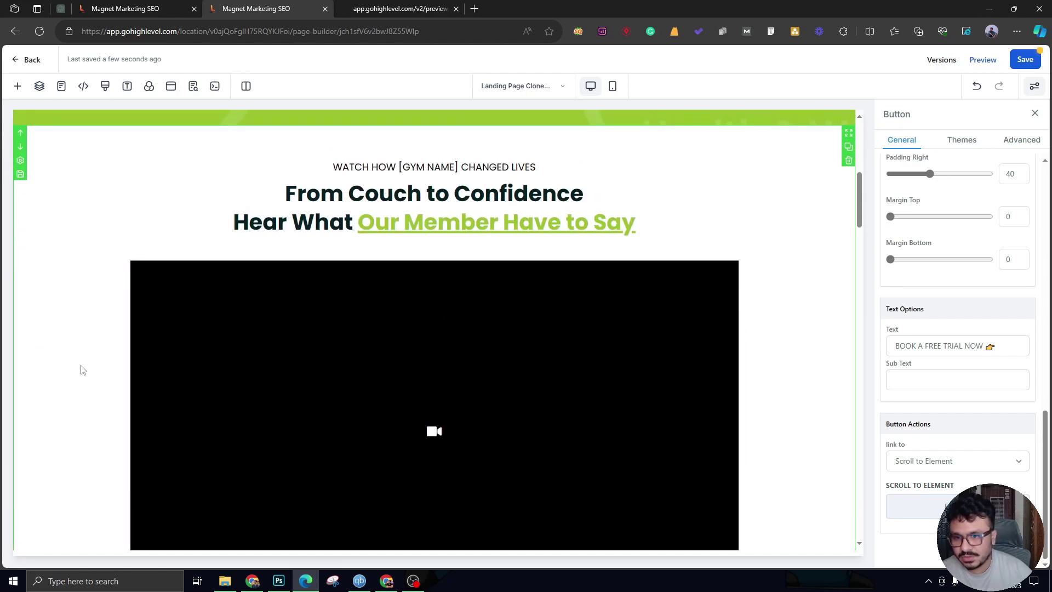
{"action": "left_click", "coordinate": [373, 9]}
{"action": "scroll", "coordinate": [308, 338], "scroll_direction": "up", "scroll_amount": 15}
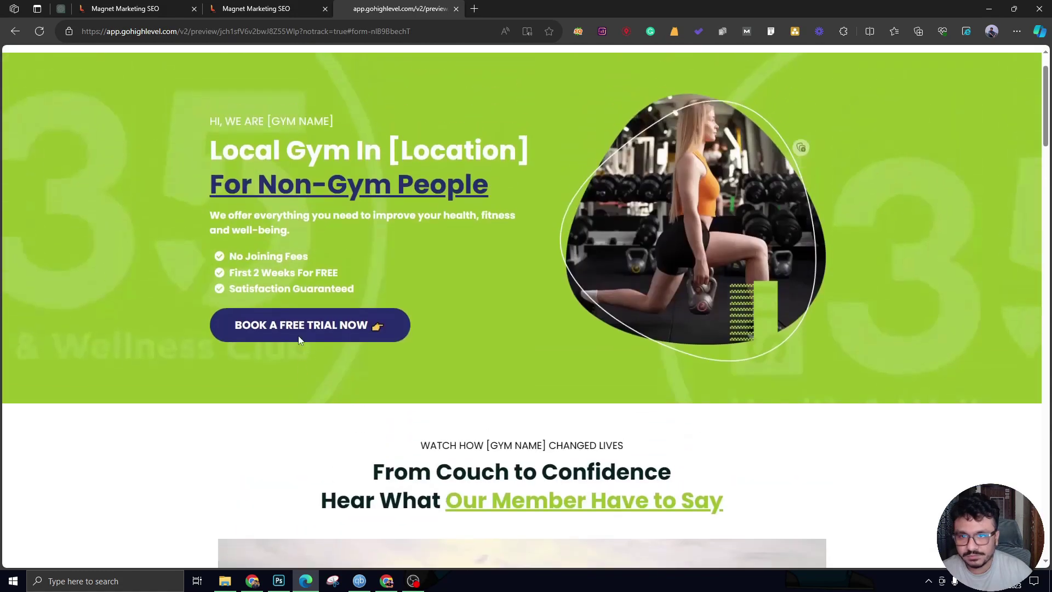
{"action": "scroll", "coordinate": [300, 340], "scroll_direction": "down", "scroll_amount": 8}
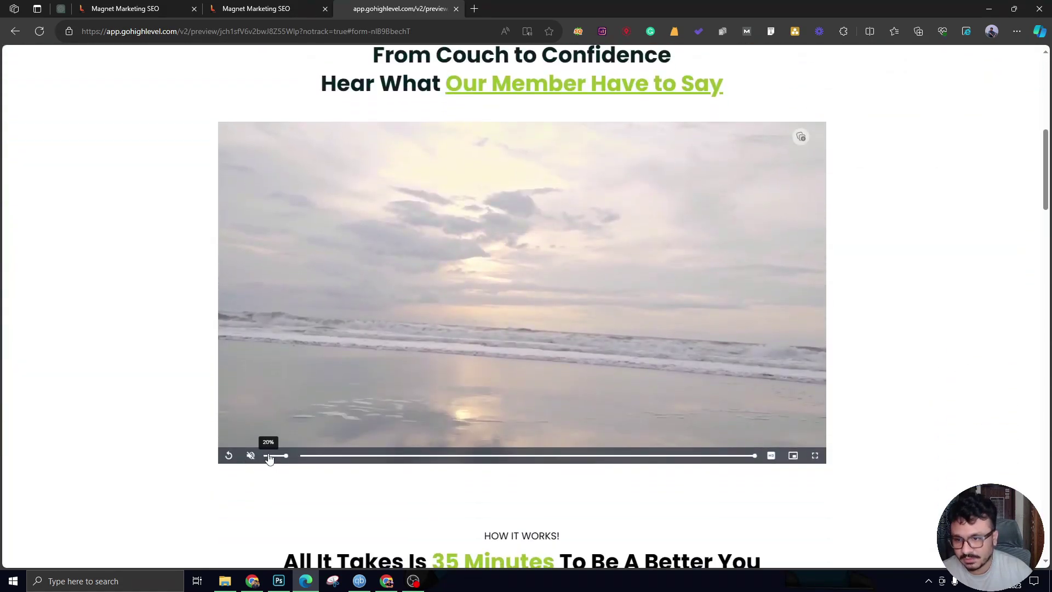
{"action": "scroll", "coordinate": [520, 328], "scroll_direction": "up", "scroll_amount": 3}
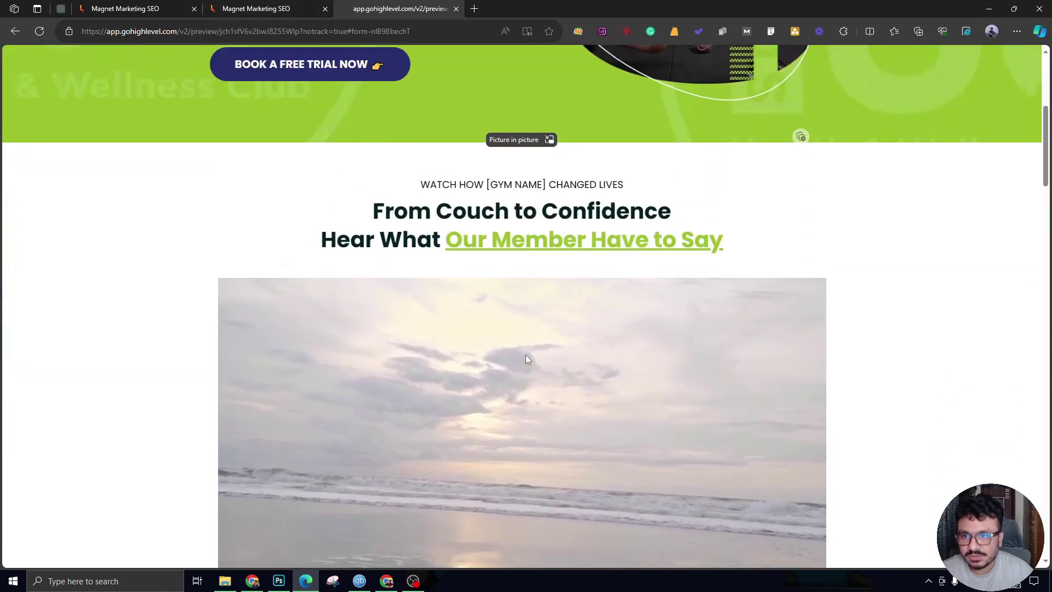
{"action": "scroll", "coordinate": [527, 359], "scroll_direction": "up", "scroll_amount": 5}
{"action": "key", "text": "ctrl+shift+Tab"}
{"action": "scroll", "coordinate": [482, 307], "scroll_direction": "down", "scroll_amount": 1}
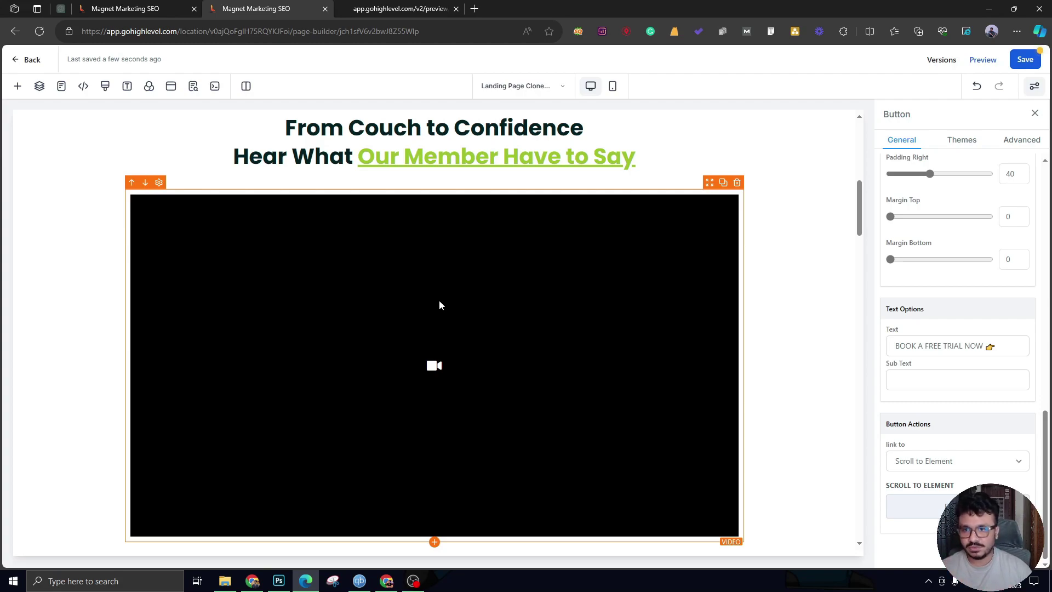
Step: Change 'Have' to 'Has' so the testimonial headline reads 'Hear What Our Member Has to Say'
{"action": "scroll", "coordinate": [438, 305], "scroll_direction": "up", "scroll_amount": 1}
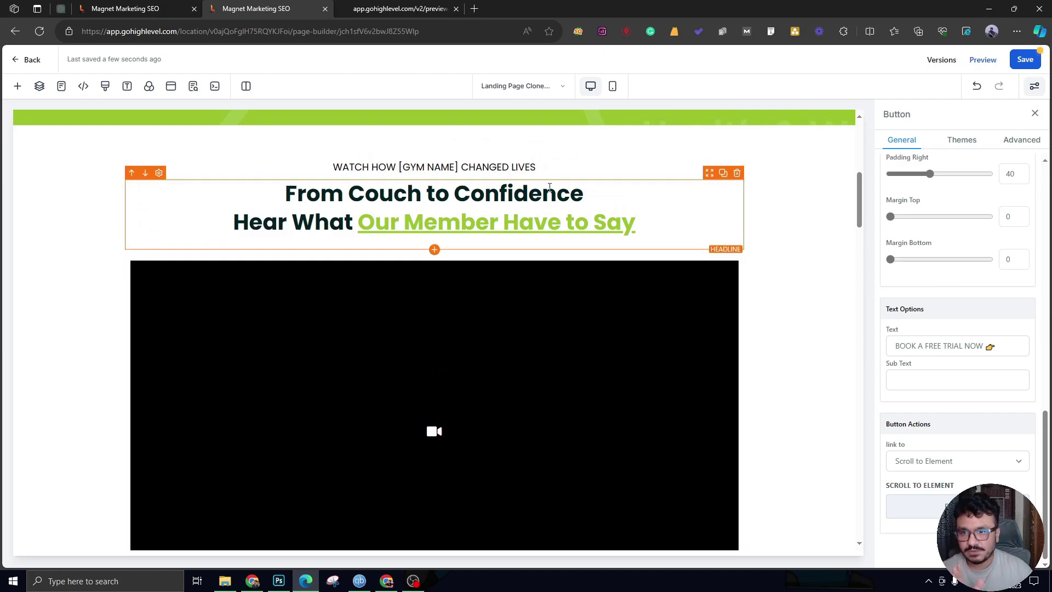
{"action": "left_click", "coordinate": [546, 225]}
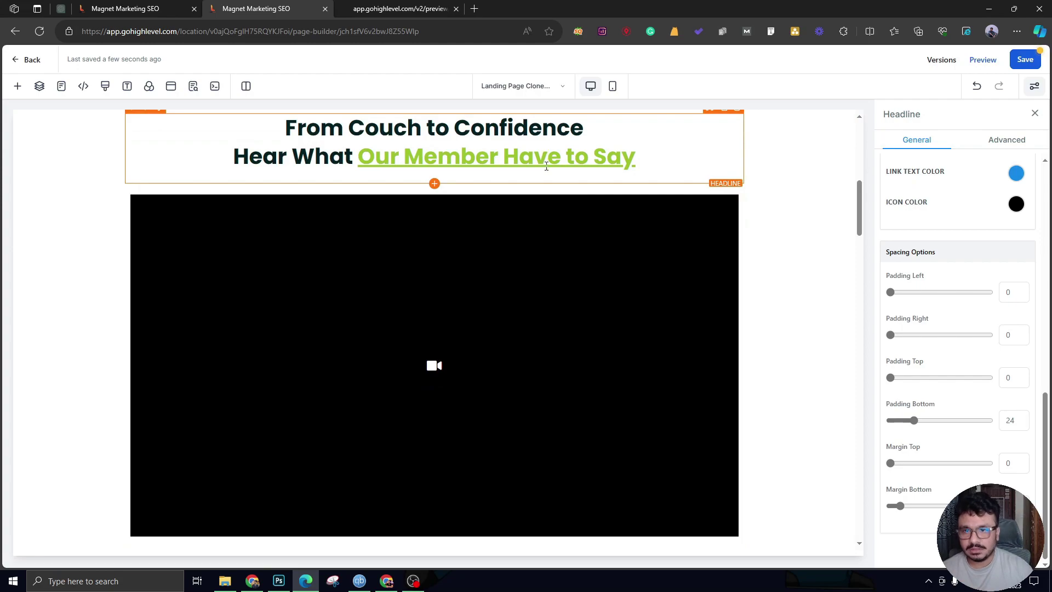
{"action": "key", "text": "Right"}
{"action": "key", "text": "BackSpace"}
{"action": "key", "text": "BackSpace"}
{"action": "type", "text": "s"}
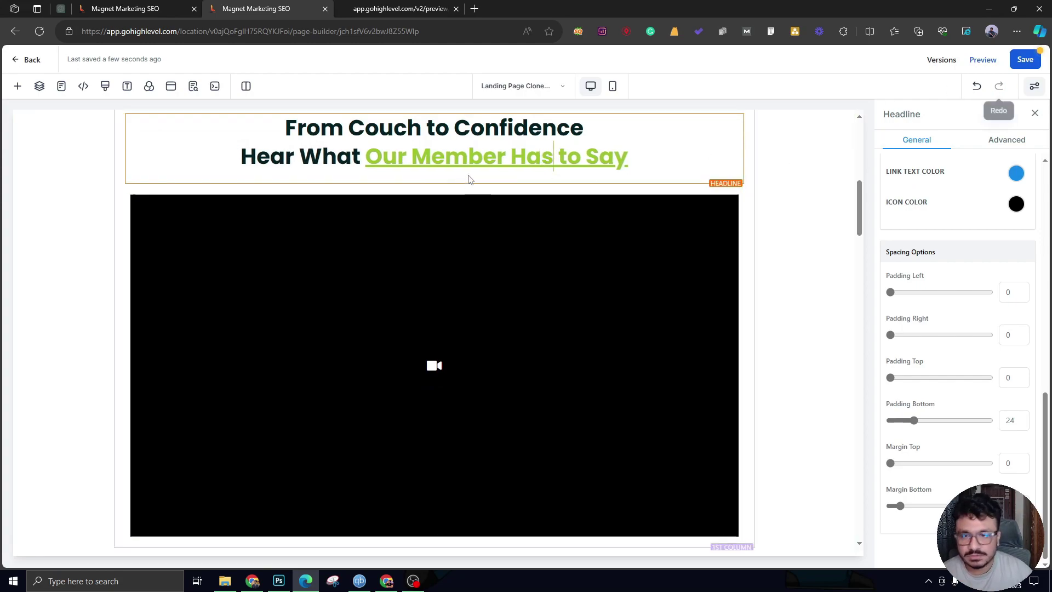
{"action": "scroll", "coordinate": [376, 265], "scroll_direction": "down", "scroll_amount": 1}
{"action": "scroll", "coordinate": [376, 265], "scroll_direction": "up", "scroll_amount": 1}
{"action": "scroll", "coordinate": [378, 262], "scroll_direction": "up", "scroll_amount": 1}
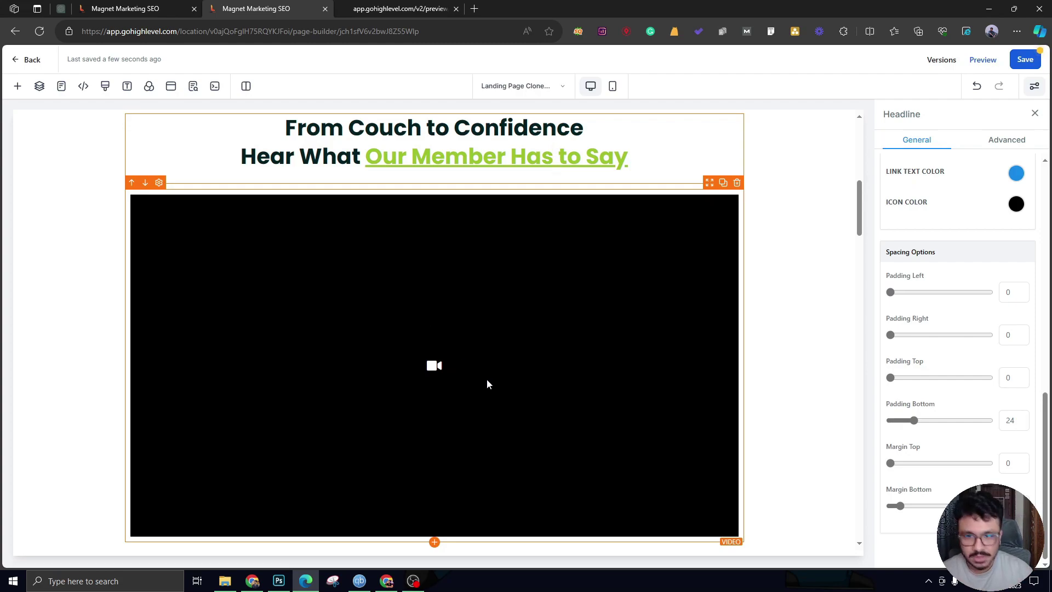
{"action": "scroll", "coordinate": [432, 382], "scroll_direction": "down", "scroll_amount": 1}
{"action": "scroll", "coordinate": [362, 381], "scroll_direction": "up", "scroll_amount": 1}
{"action": "scroll", "coordinate": [350, 377], "scroll_direction": "down", "scroll_amount": 1}
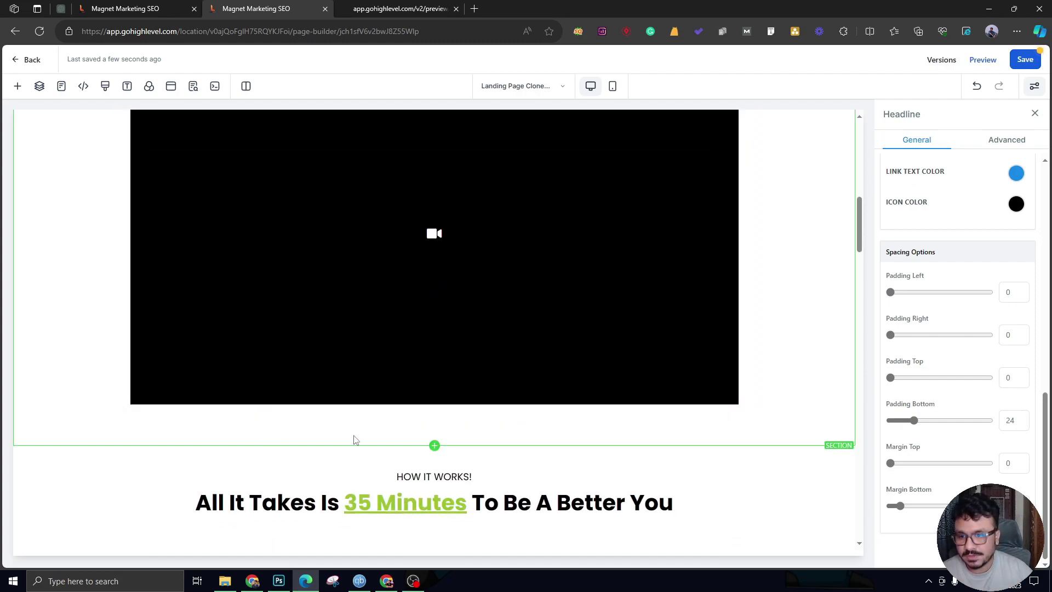
{"action": "scroll", "coordinate": [357, 436], "scroll_direction": "down", "scroll_amount": 1}
Step: Scroll down to the How It Works section and view the circuit image's settings
{"action": "scroll", "coordinate": [66, 411], "scroll_direction": "down", "scroll_amount": 2}
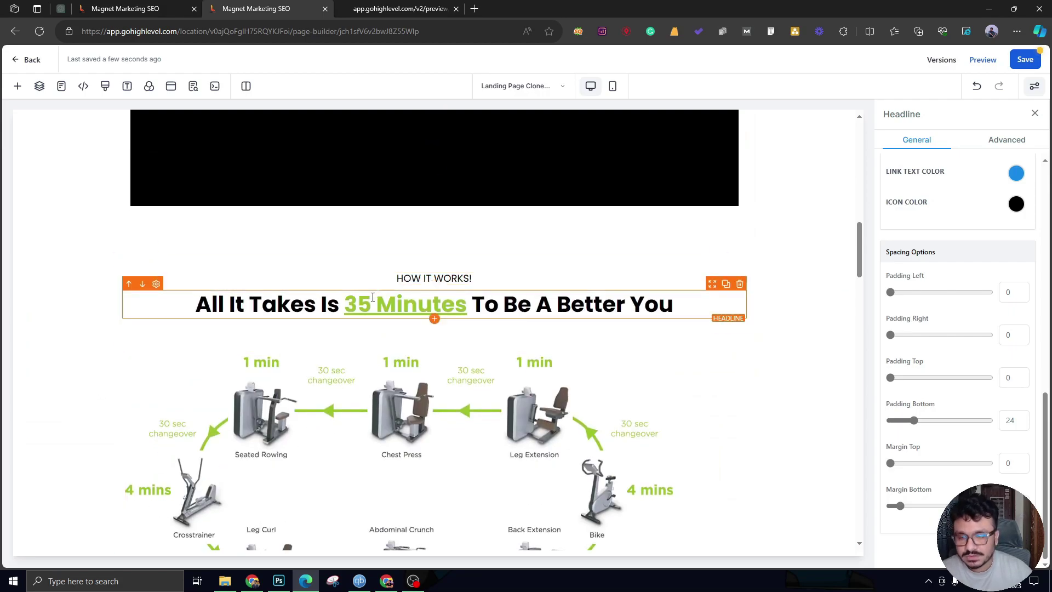
{"action": "scroll", "coordinate": [370, 302], "scroll_direction": "up", "scroll_amount": 1}
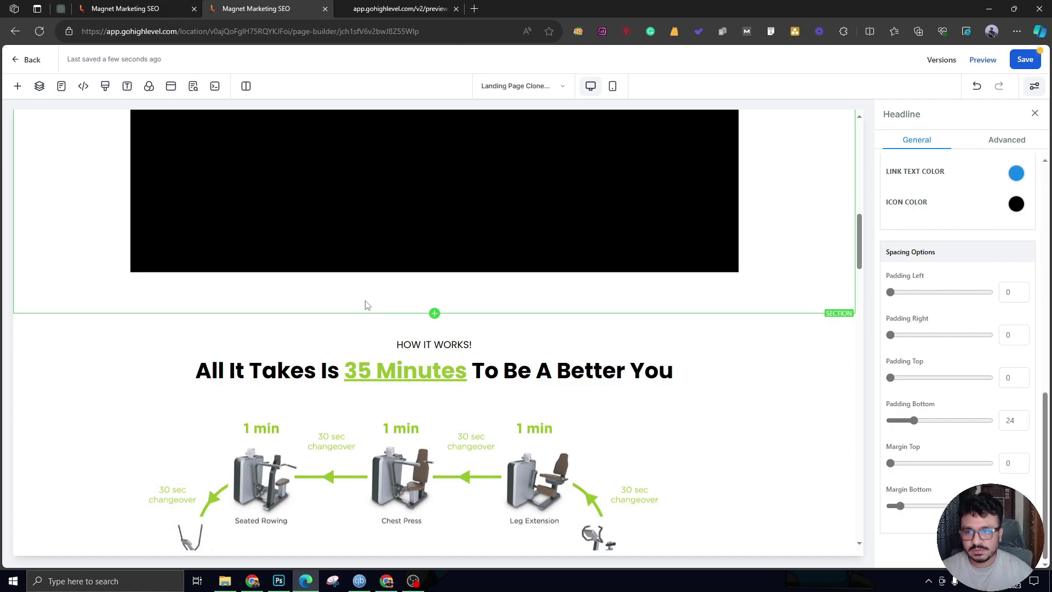
{"action": "scroll", "coordinate": [76, 395], "scroll_direction": "down", "scroll_amount": 1}
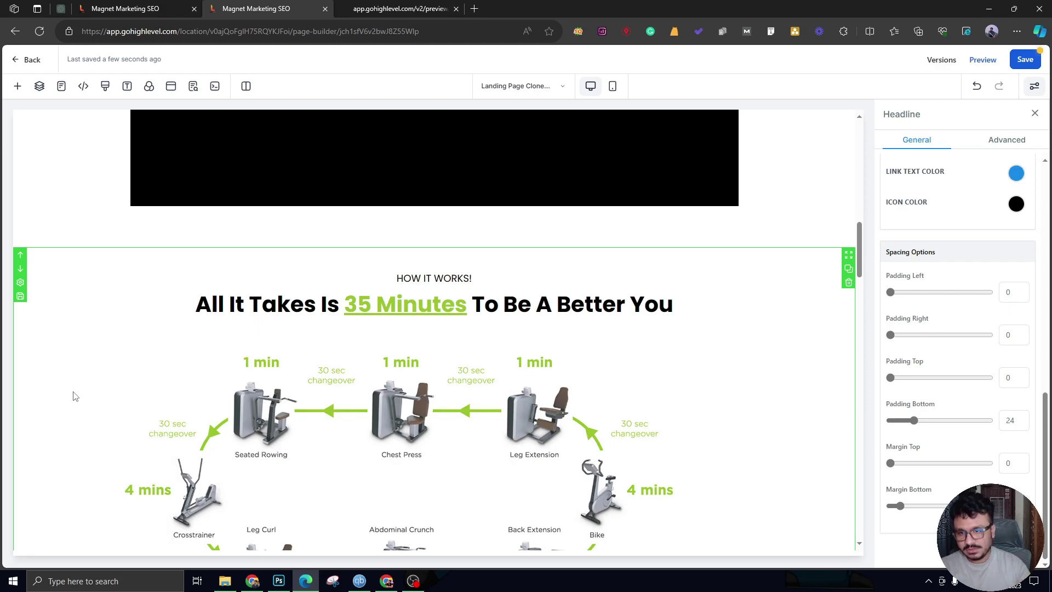
{"action": "scroll", "coordinate": [75, 396], "scroll_direction": "down", "scroll_amount": 2}
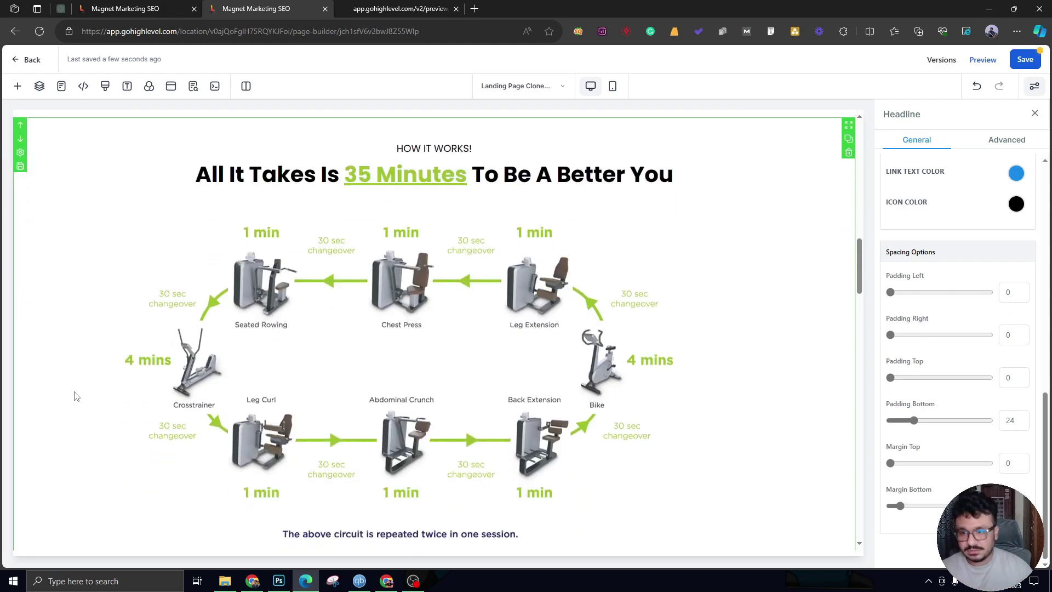
{"action": "left_click", "coordinate": [410, 341]}
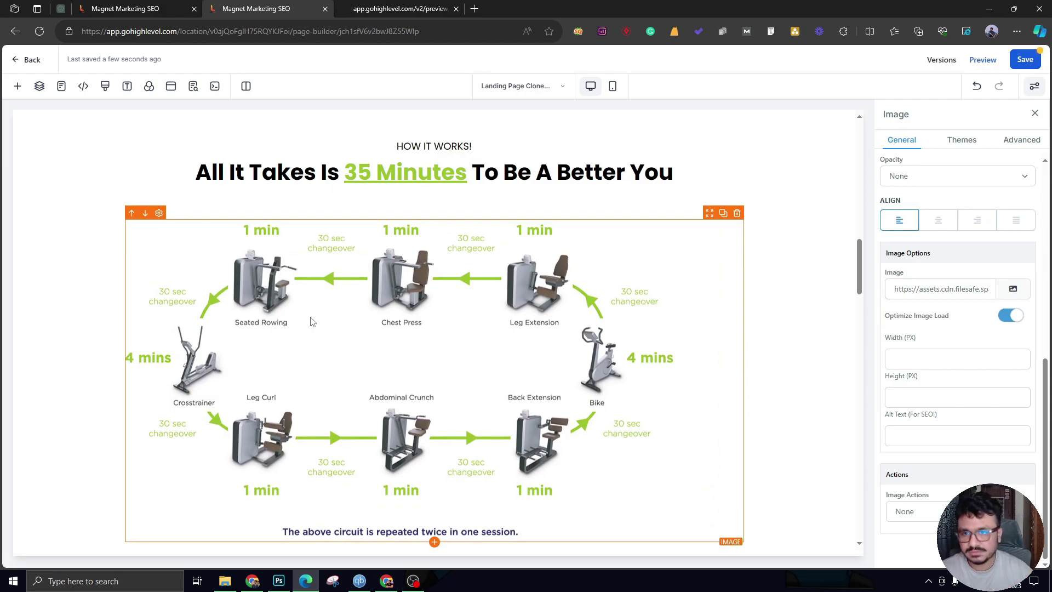
Step: Select '35 Minutes' in the headline to show its Headline Color Options
{"action": "scroll", "coordinate": [329, 326], "scroll_direction": "up", "scroll_amount": 1}
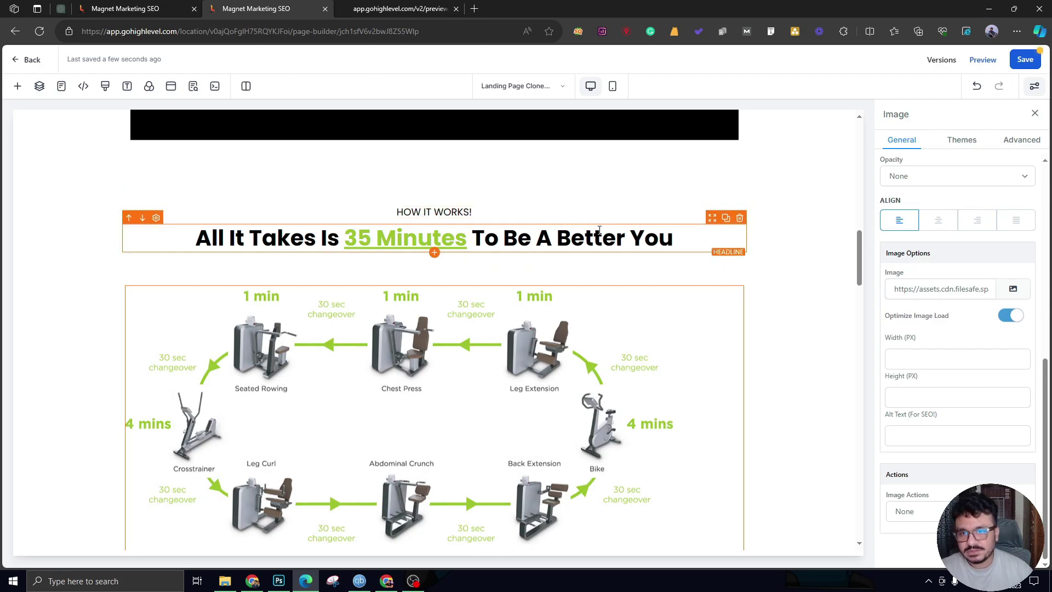
{"action": "left_click_drag", "start_coordinate": [338, 237], "coordinate": [467, 238]}
{"action": "left_click", "coordinate": [465, 238]}
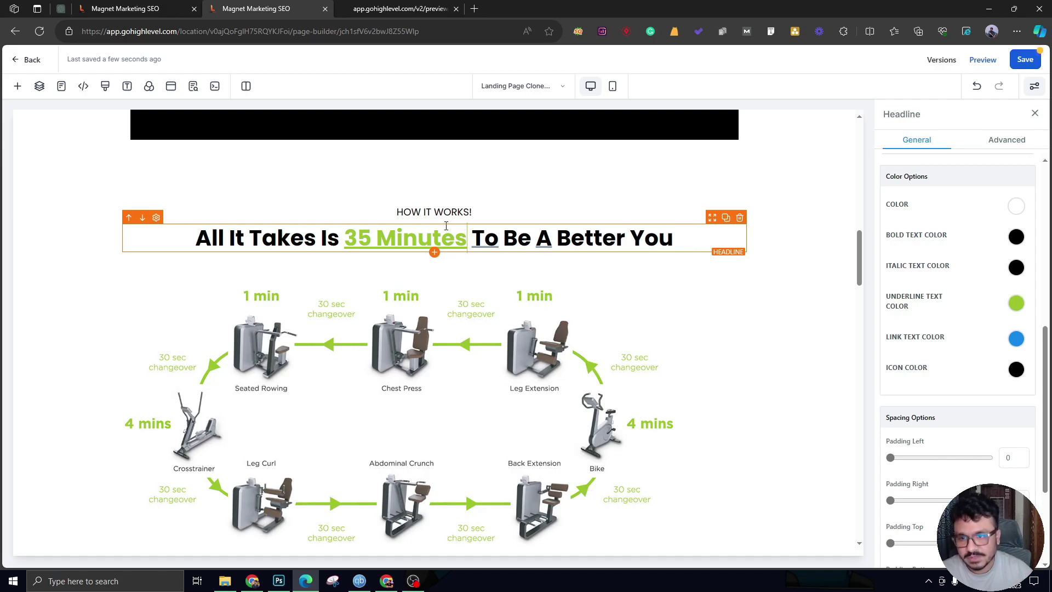
{"action": "scroll", "coordinate": [446, 223], "scroll_direction": "down", "scroll_amount": 3}
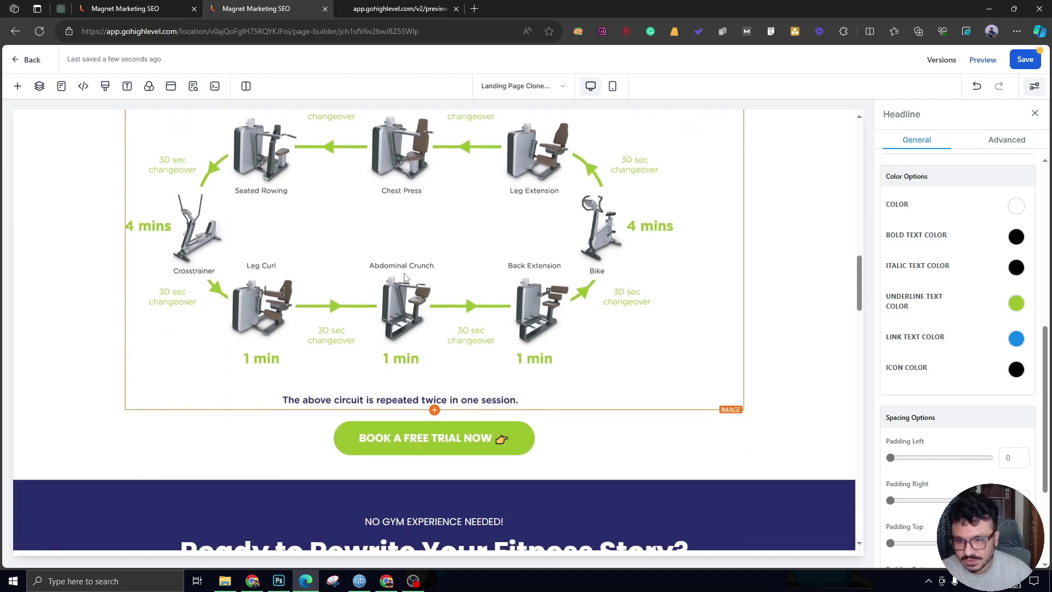
{"action": "scroll", "coordinate": [499, 358], "scroll_direction": "down", "scroll_amount": 1}
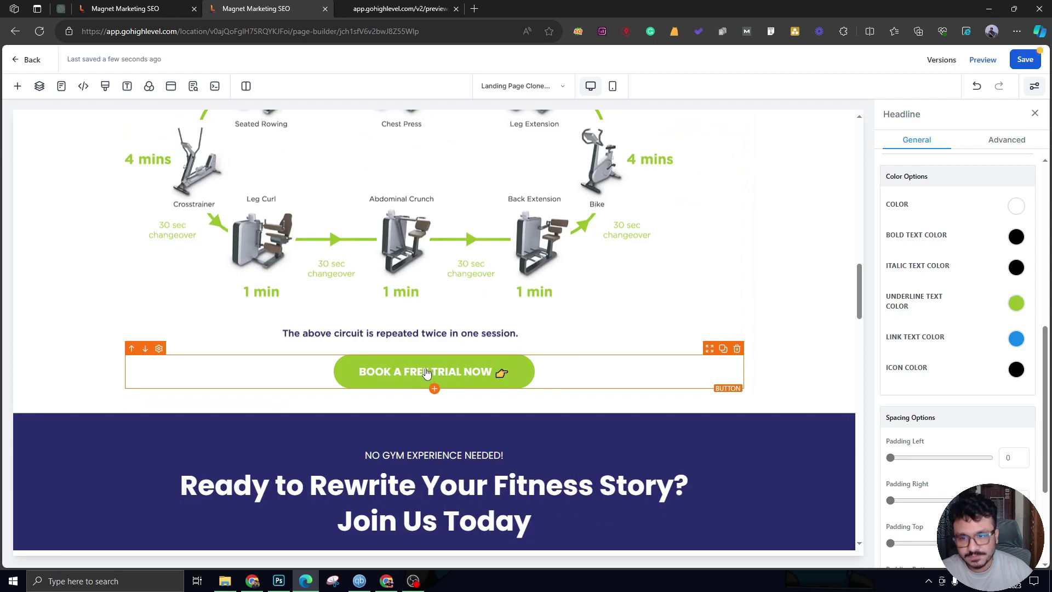
{"action": "scroll", "coordinate": [460, 367], "scroll_direction": "down", "scroll_amount": 1}
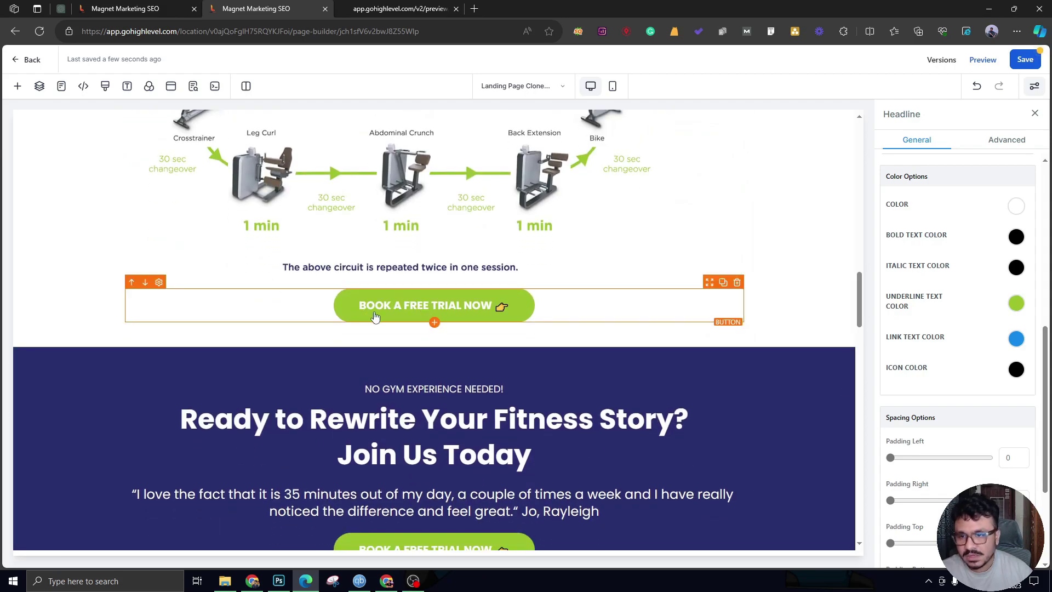
{"action": "scroll", "coordinate": [422, 305], "scroll_direction": "up", "scroll_amount": 3}
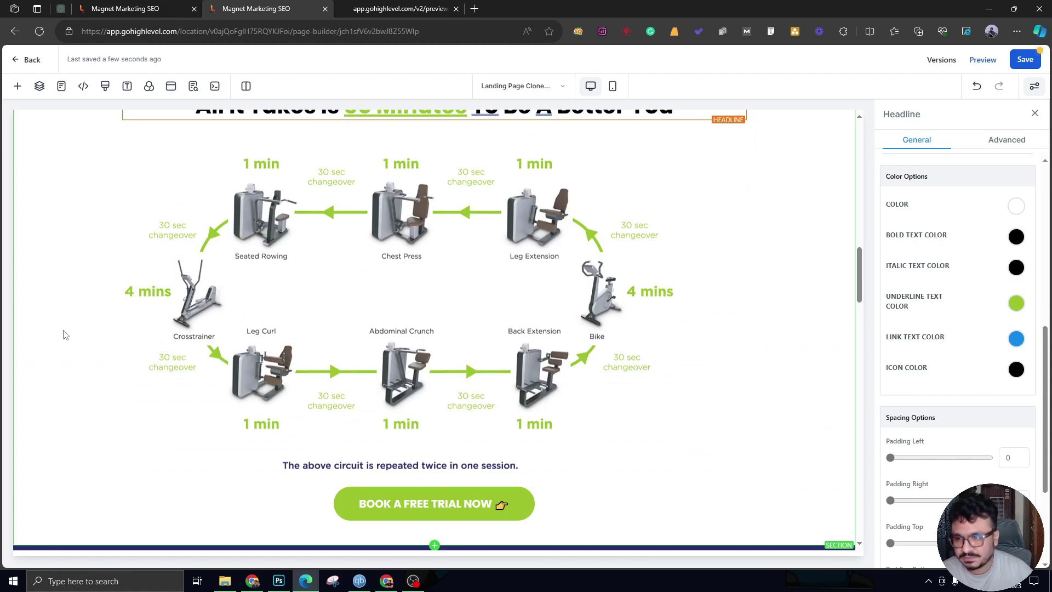
{"action": "scroll", "coordinate": [64, 335], "scroll_direction": "up", "scroll_amount": 6}
{"action": "scroll", "coordinate": [75, 340], "scroll_direction": "down", "scroll_amount": 9}
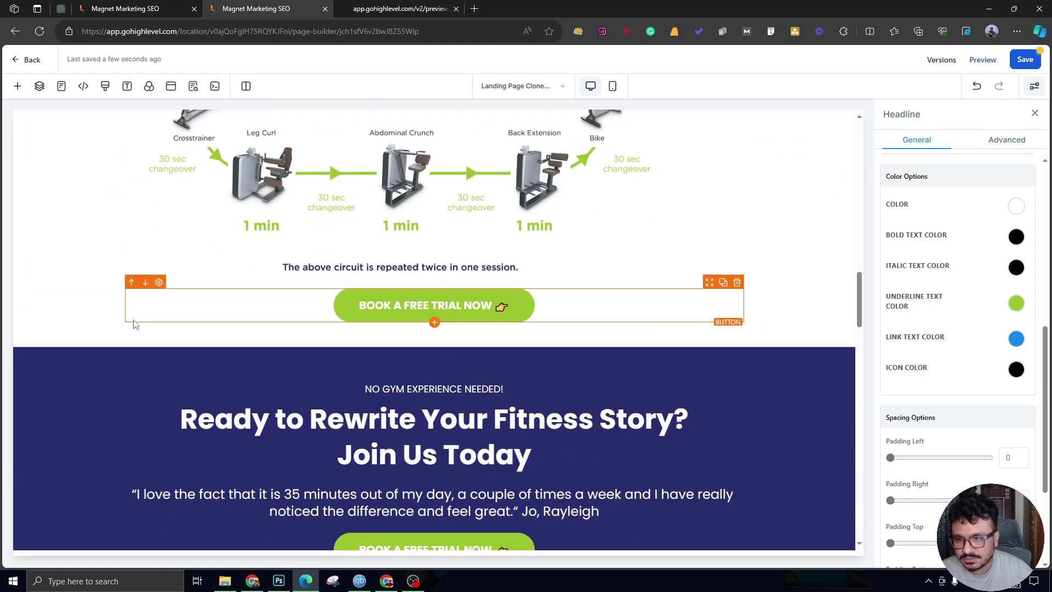
{"action": "scroll", "coordinate": [115, 351], "scroll_direction": "down", "scroll_amount": 1}
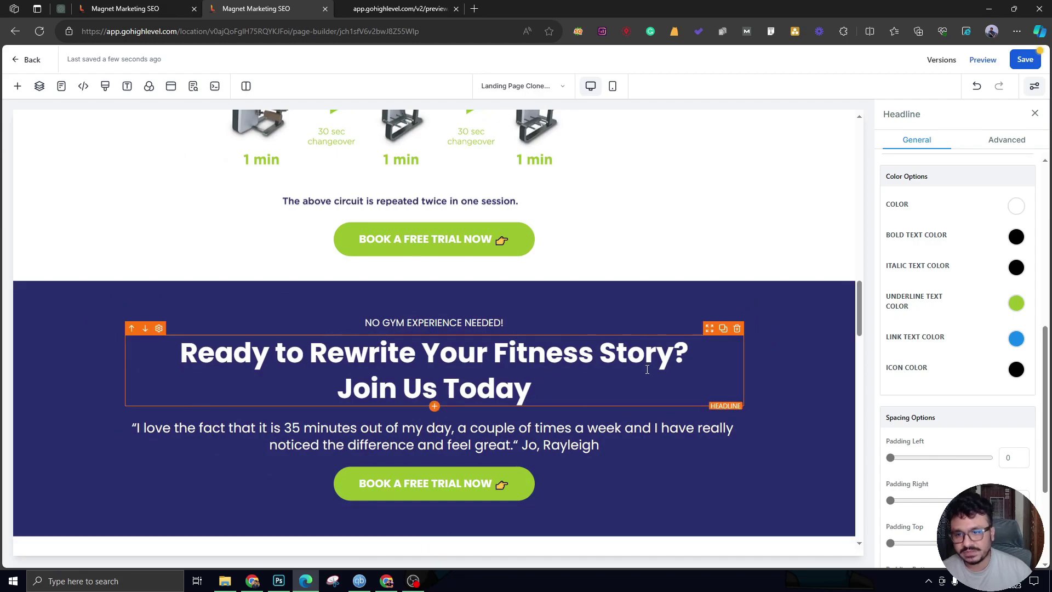
{"action": "scroll", "coordinate": [422, 378], "scroll_direction": "down", "scroll_amount": 2}
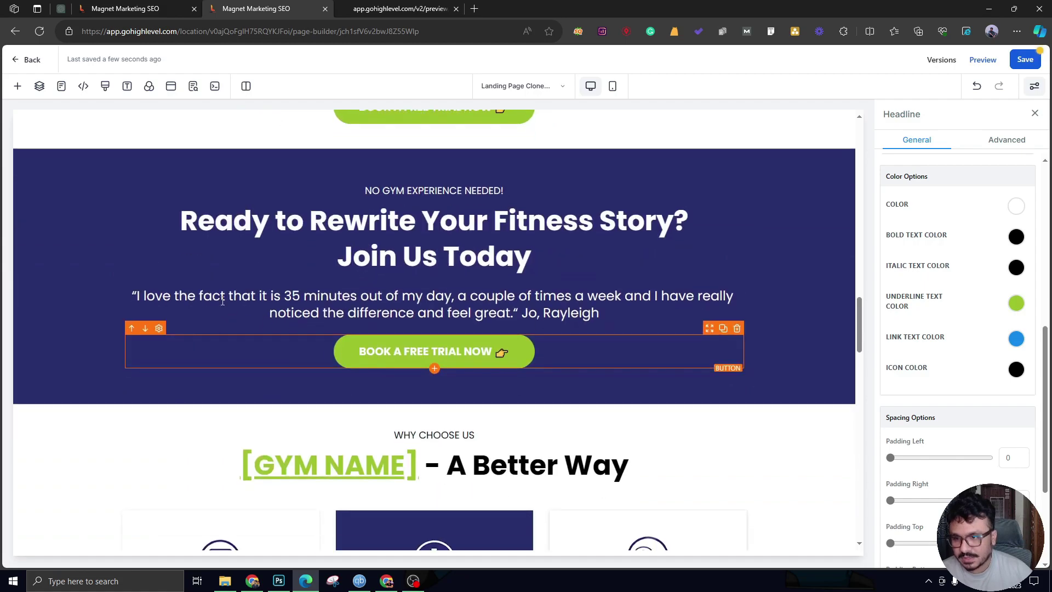
{"action": "scroll", "coordinate": [438, 285], "scroll_direction": "up", "scroll_amount": 2}
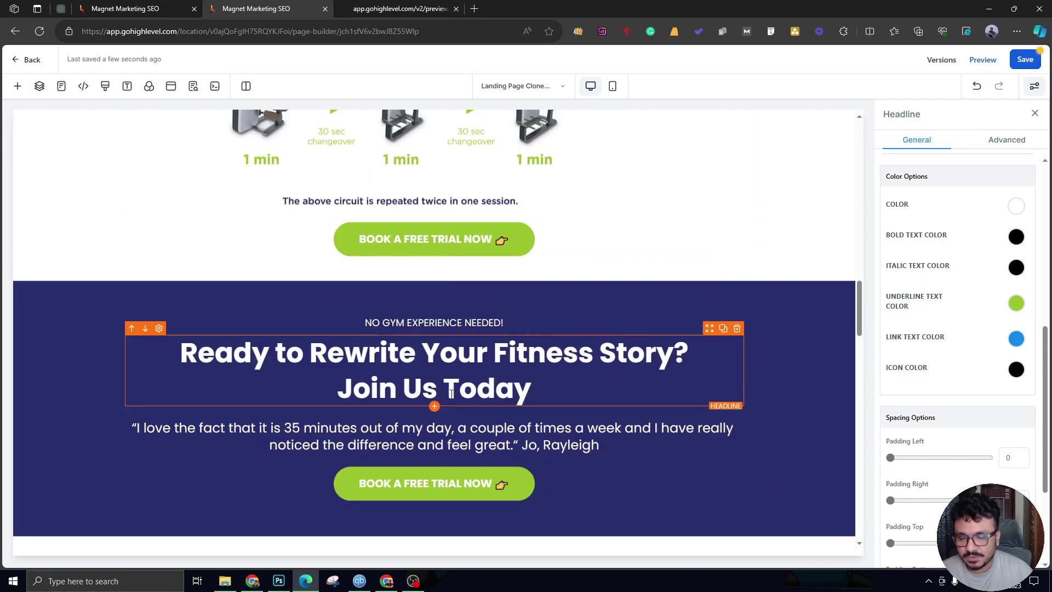
{"action": "scroll", "coordinate": [462, 433], "scroll_direction": "down", "scroll_amount": 1}
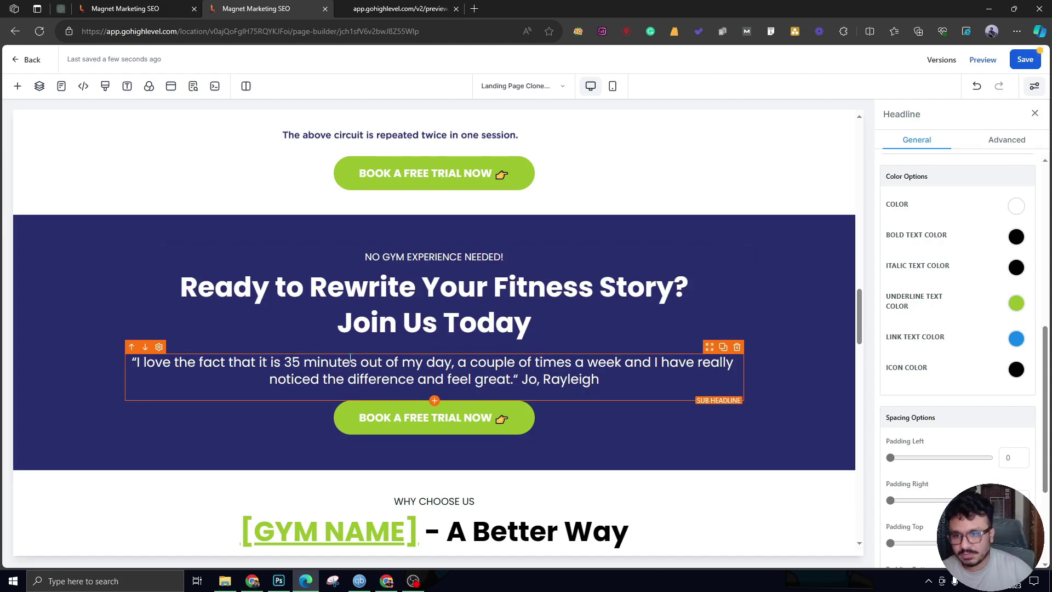
{"action": "scroll", "coordinate": [157, 371], "scroll_direction": "down", "scroll_amount": 1}
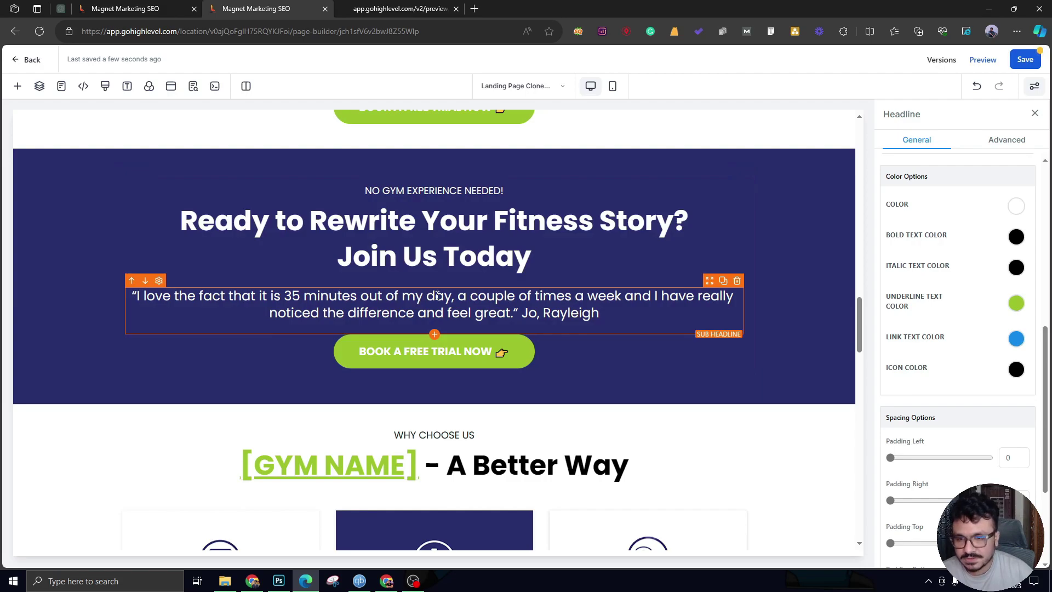
{"action": "scroll", "coordinate": [440, 301], "scroll_direction": "down", "scroll_amount": 3}
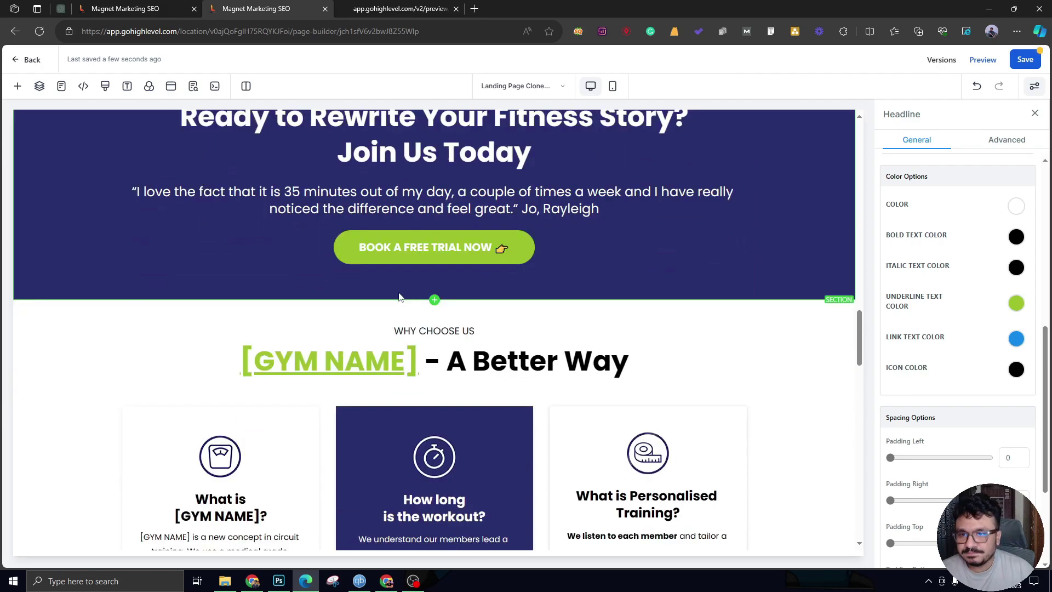
{"action": "scroll", "coordinate": [275, 351], "scroll_direction": "down", "scroll_amount": 3}
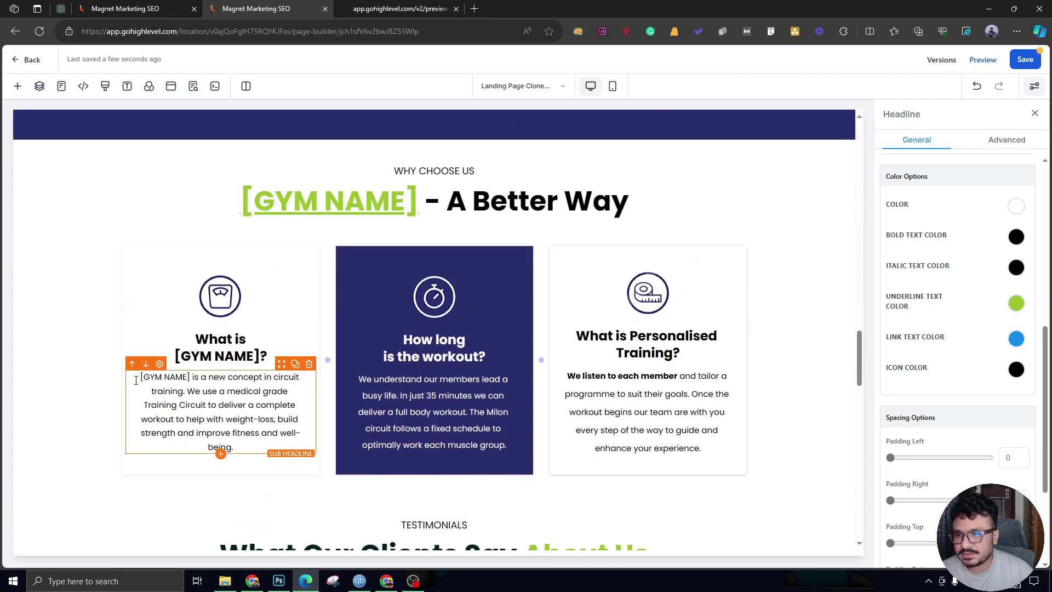
{"action": "scroll", "coordinate": [79, 402], "scroll_direction": "up", "scroll_amount": 3}
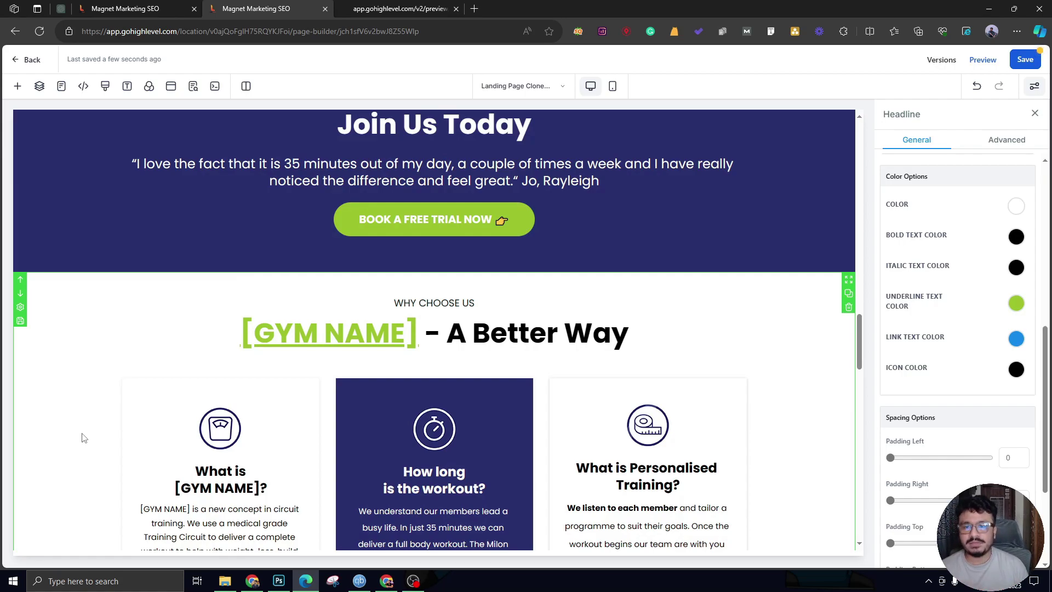
{"action": "scroll", "coordinate": [84, 437], "scroll_direction": "down", "scroll_amount": 2}
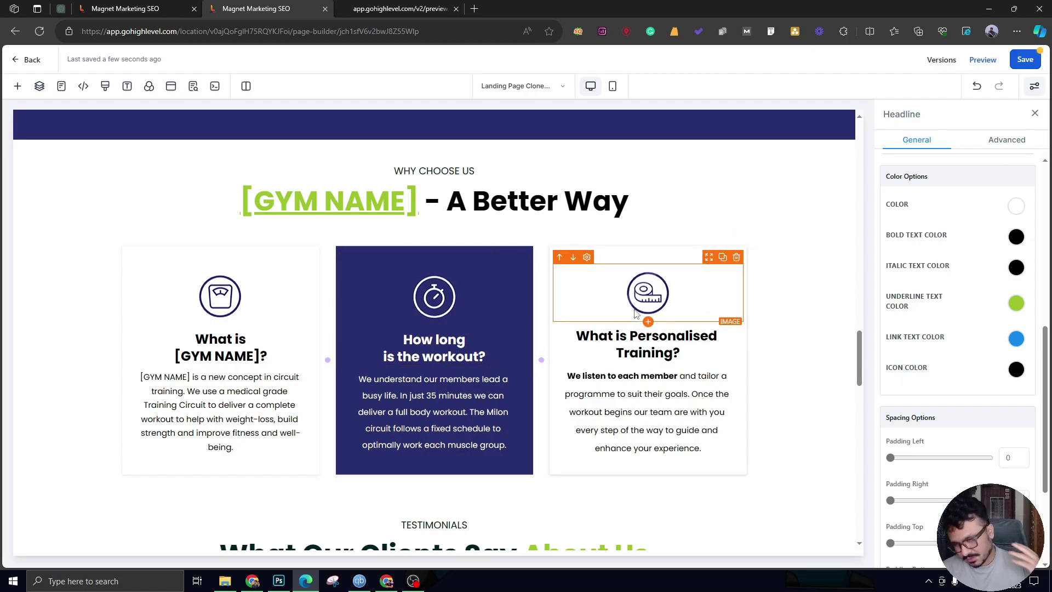
{"action": "scroll", "coordinate": [603, 307], "scroll_direction": "down", "scroll_amount": 1}
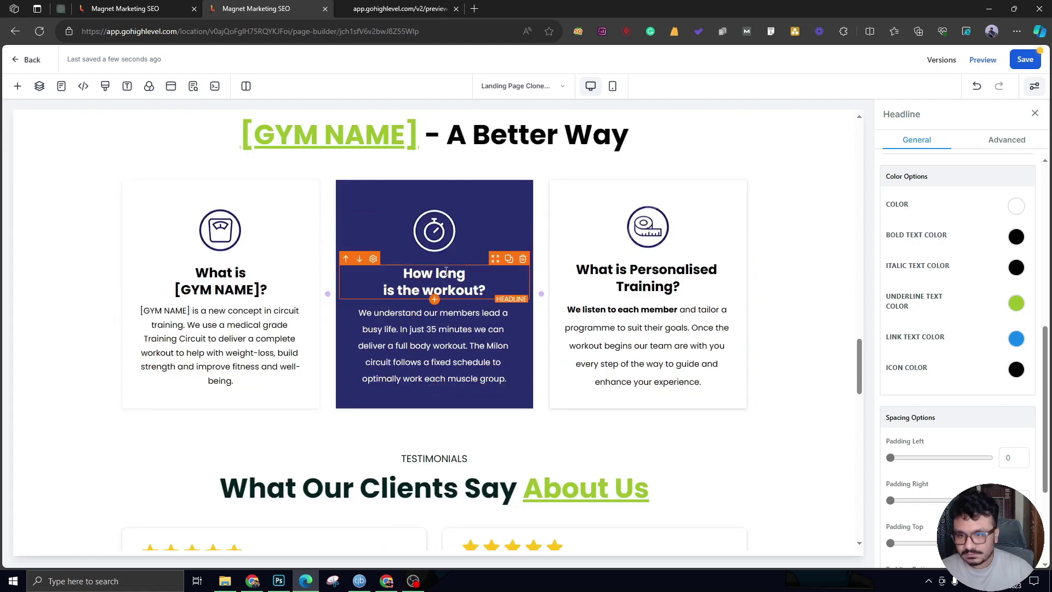
{"action": "scroll", "coordinate": [233, 276], "scroll_direction": "up", "scroll_amount": 1}
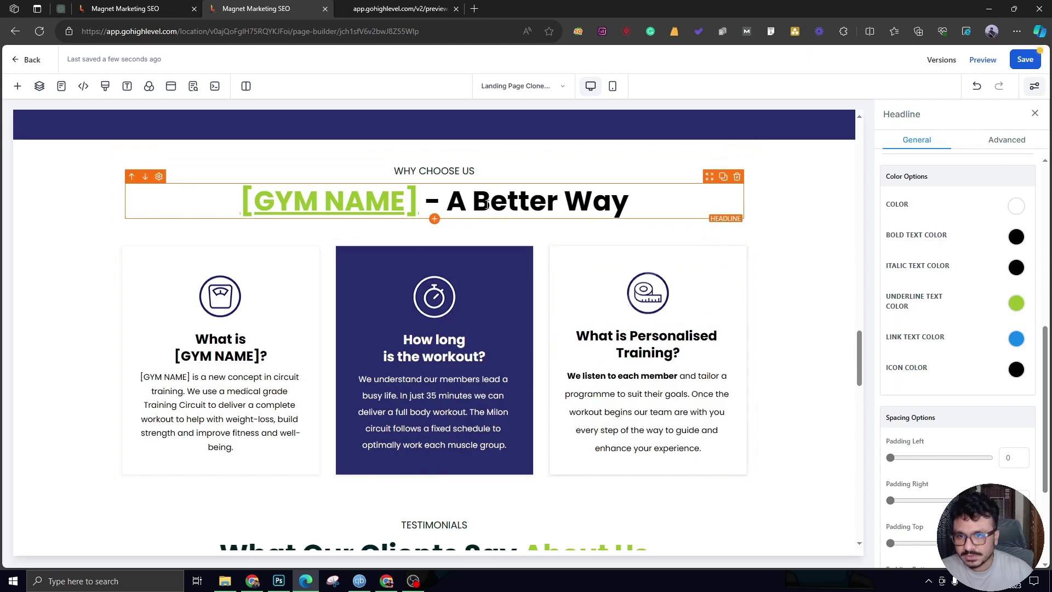
{"action": "scroll", "coordinate": [219, 357], "scroll_direction": "down", "scroll_amount": 5}
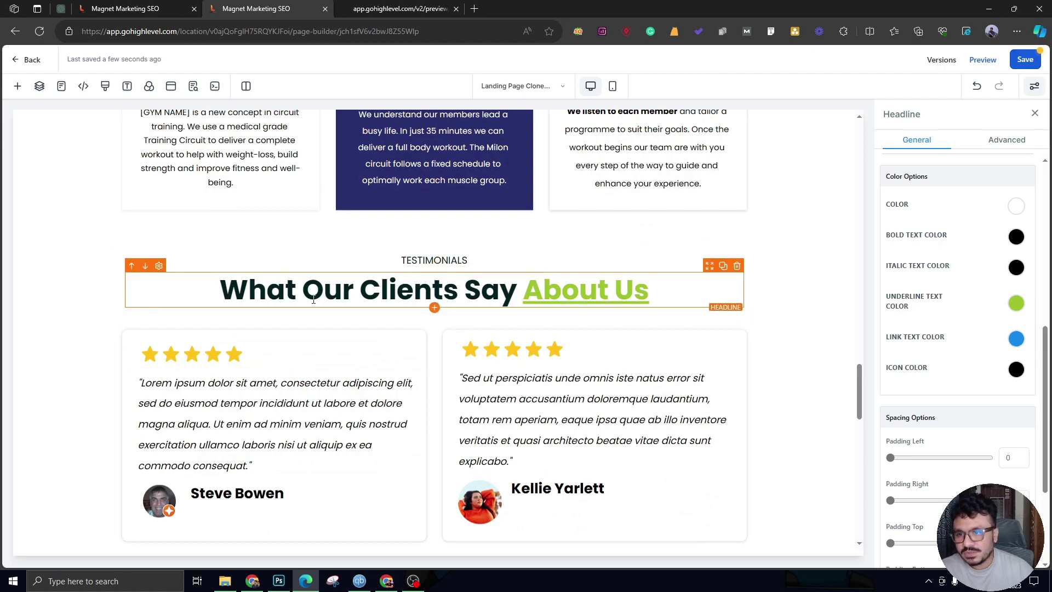
{"action": "scroll", "coordinate": [433, 274], "scroll_direction": "down", "scroll_amount": 4}
{"action": "scroll", "coordinate": [455, 290], "scroll_direction": "up", "scroll_amount": 15}
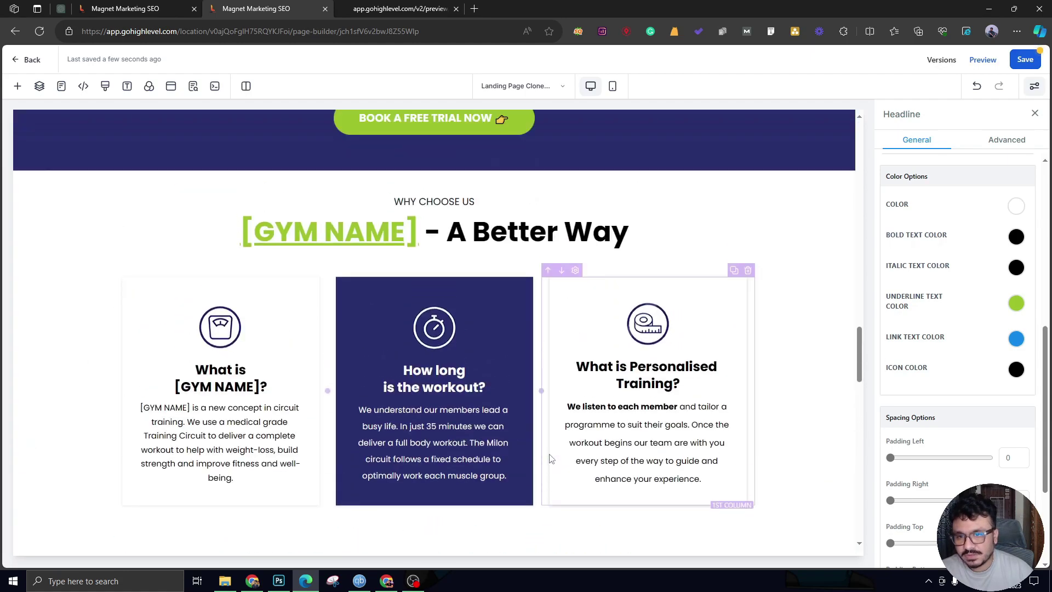
{"action": "scroll", "coordinate": [455, 290], "scroll_direction": "down", "scroll_amount": 5}
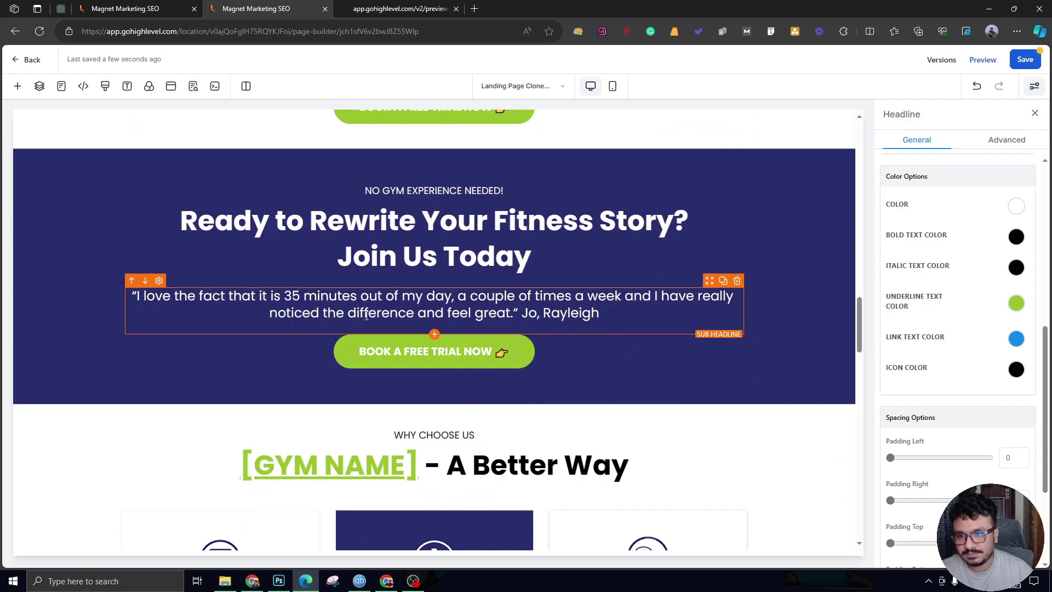
{"action": "scroll", "coordinate": [455, 407], "scroll_direction": "down", "scroll_amount": 20}
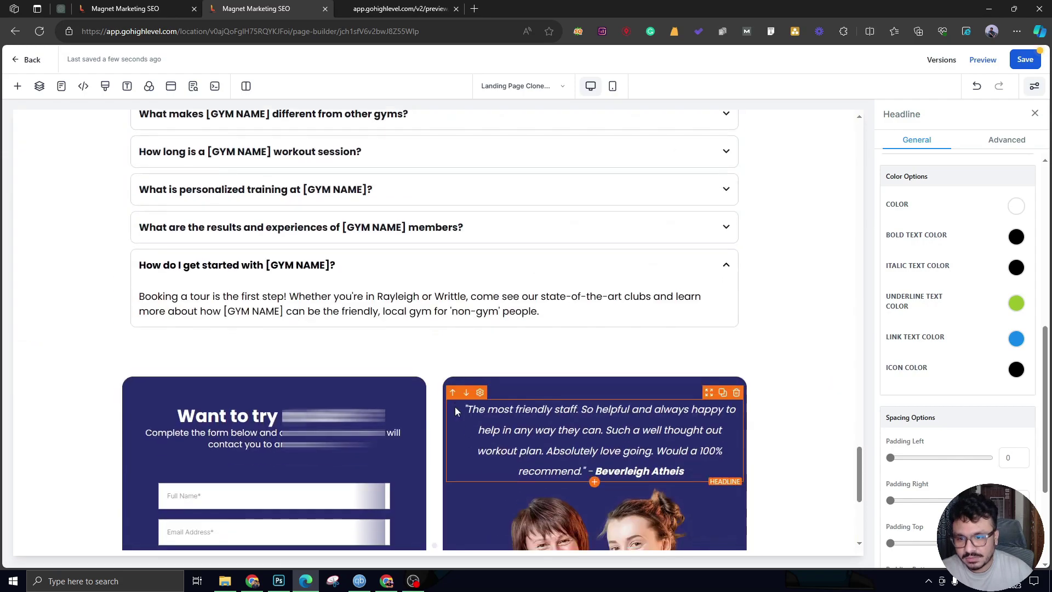
{"action": "scroll", "coordinate": [555, 243], "scroll_direction": "up", "scroll_amount": 3}
{"action": "scroll", "coordinate": [353, 393], "scroll_direction": "up", "scroll_amount": 7}
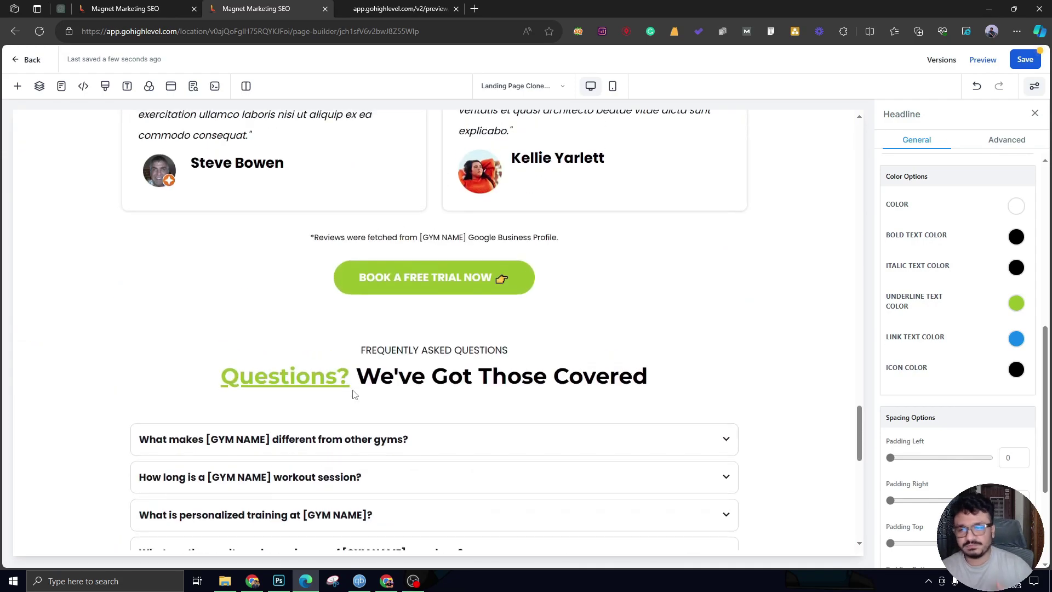
{"action": "scroll", "coordinate": [353, 394], "scroll_direction": "up", "scroll_amount": 8}
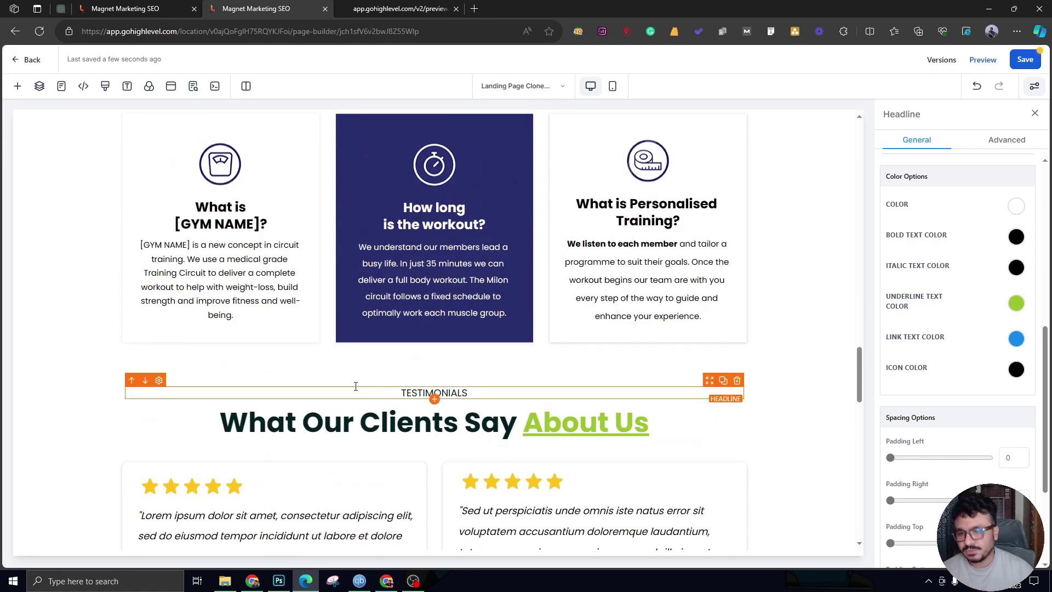
{"action": "scroll", "coordinate": [361, 378], "scroll_direction": "down", "scroll_amount": 2}
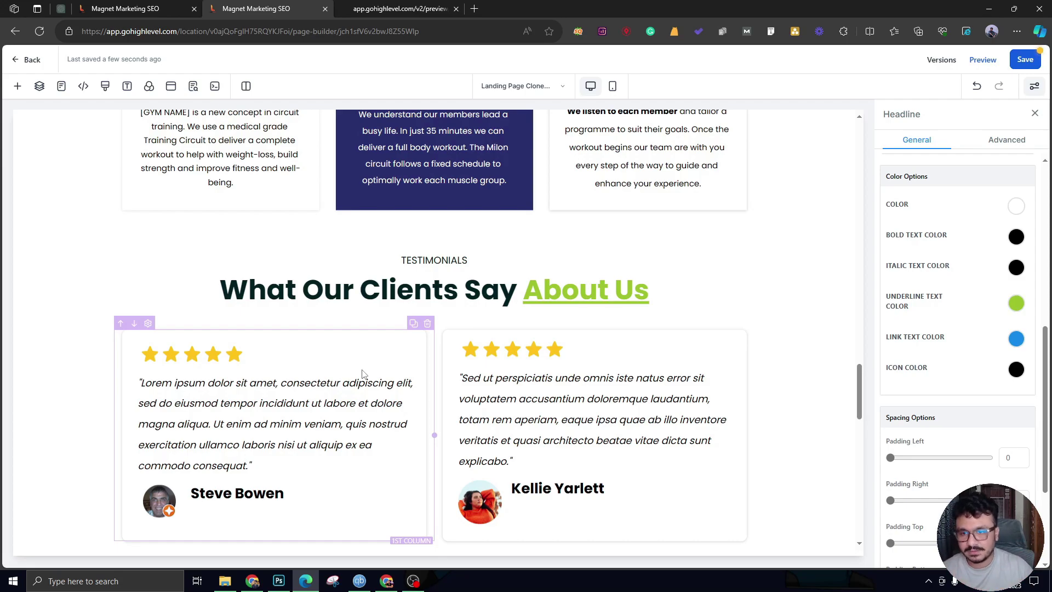
{"action": "scroll", "coordinate": [351, 364], "scroll_direction": "down", "scroll_amount": 1}
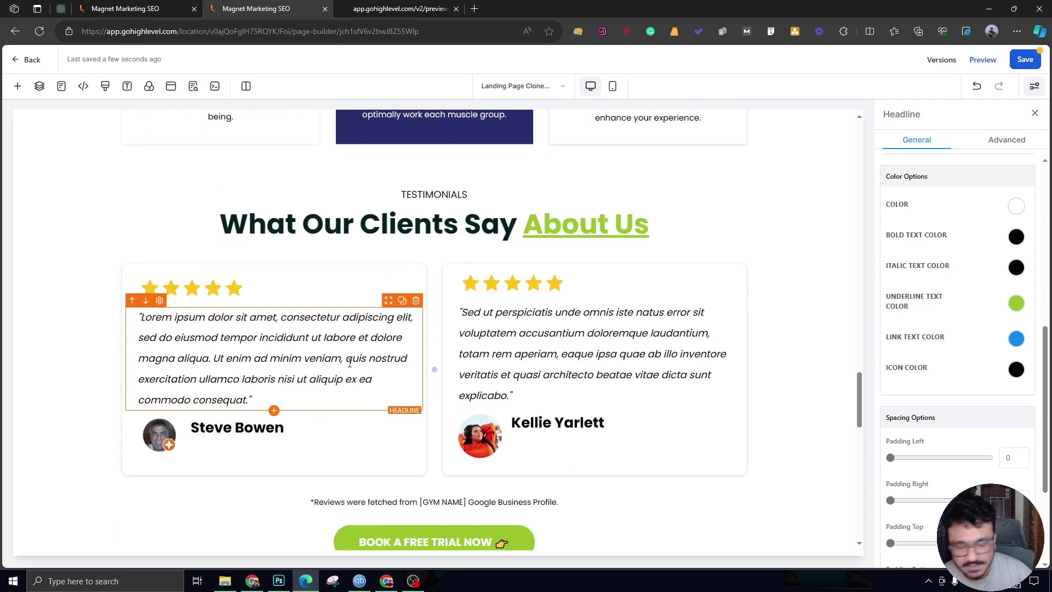
{"action": "scroll", "coordinate": [350, 362], "scroll_direction": "down", "scroll_amount": 1}
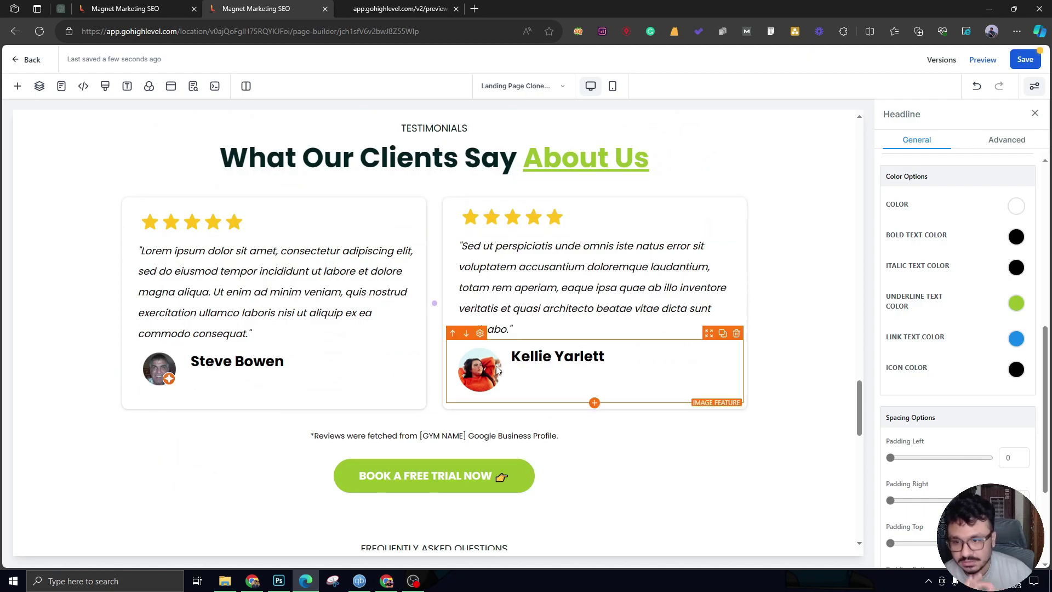
{"action": "scroll", "coordinate": [394, 436], "scroll_direction": "down", "scroll_amount": 1}
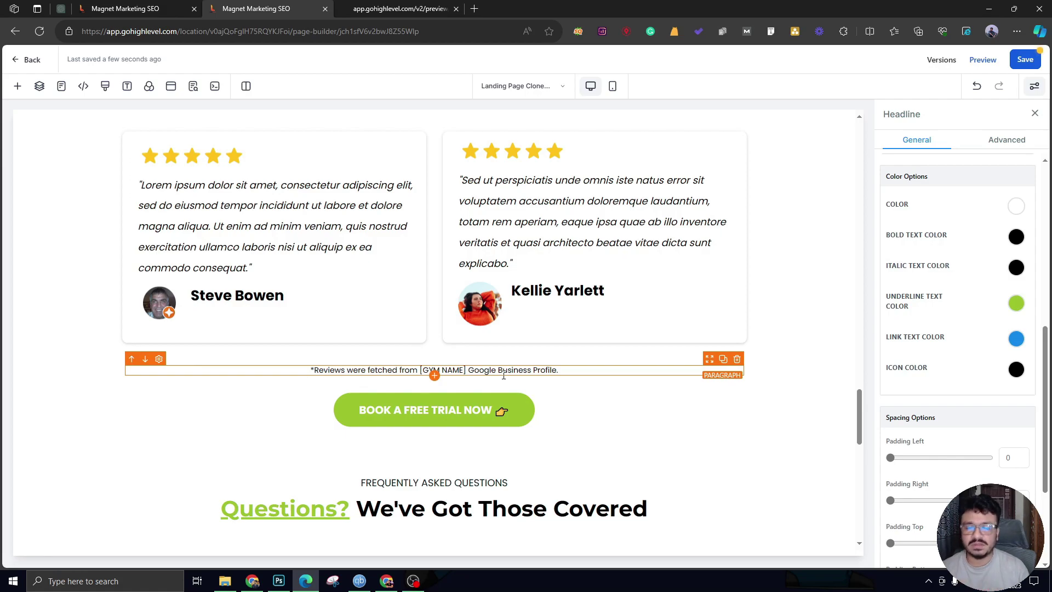
Step: Open the FAQ block's settings, then scroll down to the contact form and testimonial section
{"action": "scroll", "coordinate": [503, 375], "scroll_direction": "down", "scroll_amount": 3}
{"action": "scroll", "coordinate": [433, 350], "scroll_direction": "up", "scroll_amount": 2}
{"action": "scroll", "coordinate": [427, 345], "scroll_direction": "down", "scroll_amount": 2}
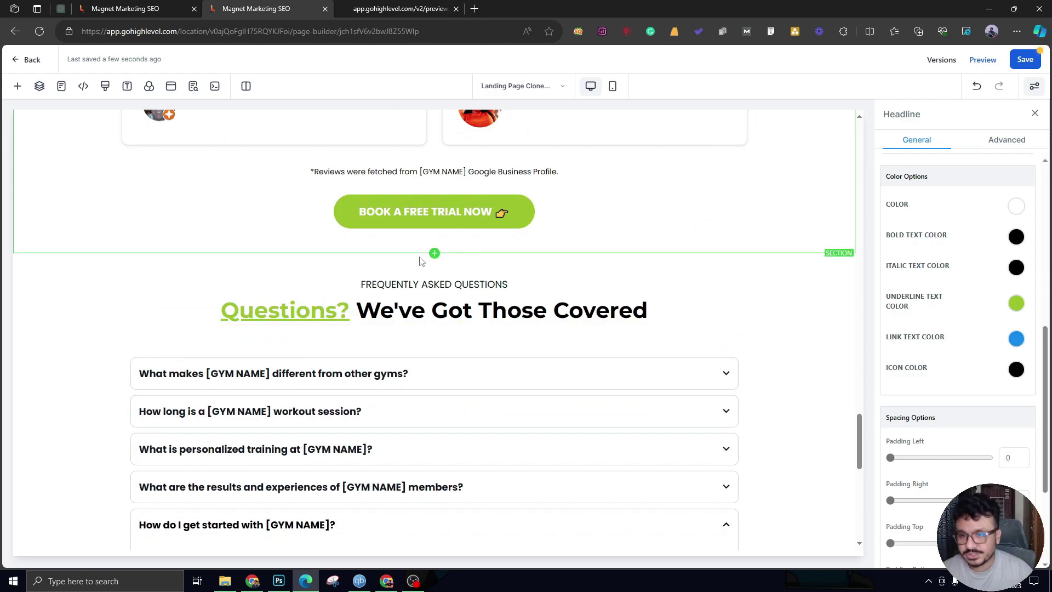
{"action": "scroll", "coordinate": [241, 302], "scroll_direction": "down", "scroll_amount": 1}
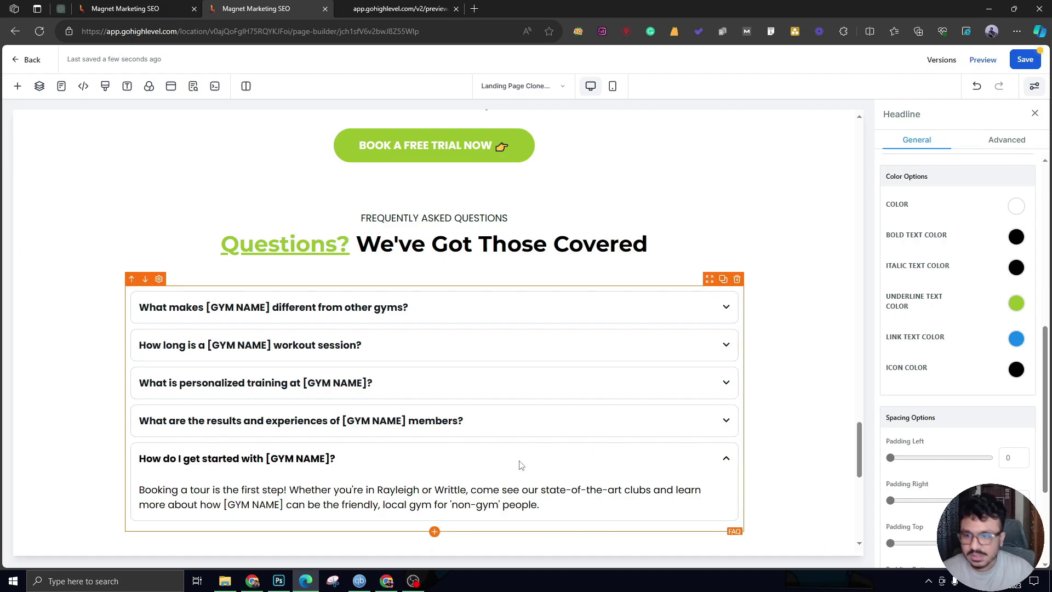
{"action": "scroll", "coordinate": [520, 464], "scroll_direction": "down", "scroll_amount": 4}
{"action": "scroll", "coordinate": [293, 299], "scroll_direction": "up", "scroll_amount": 3}
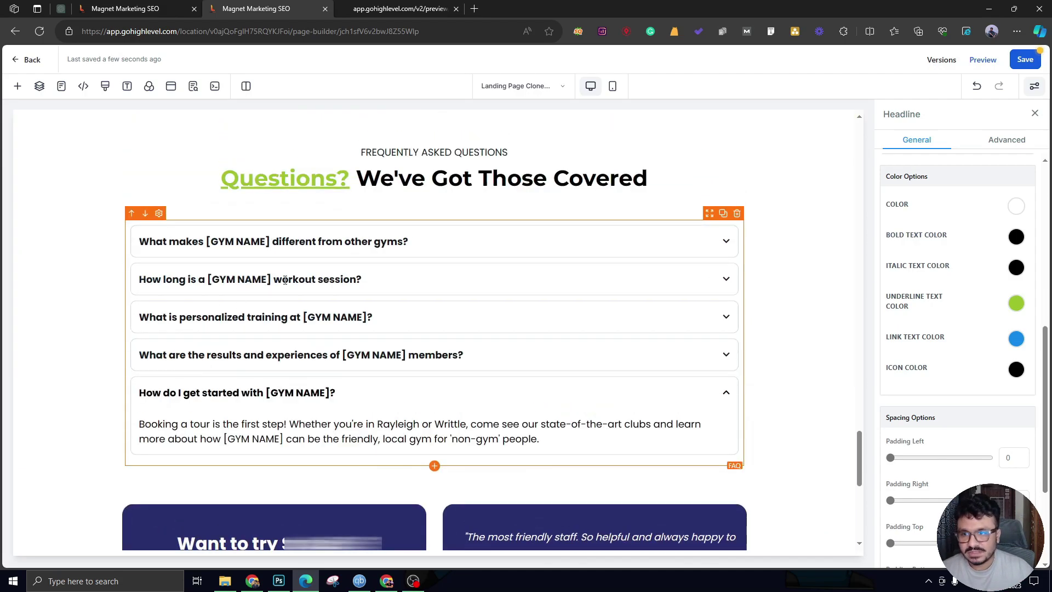
{"action": "left_click", "coordinate": [708, 220]}
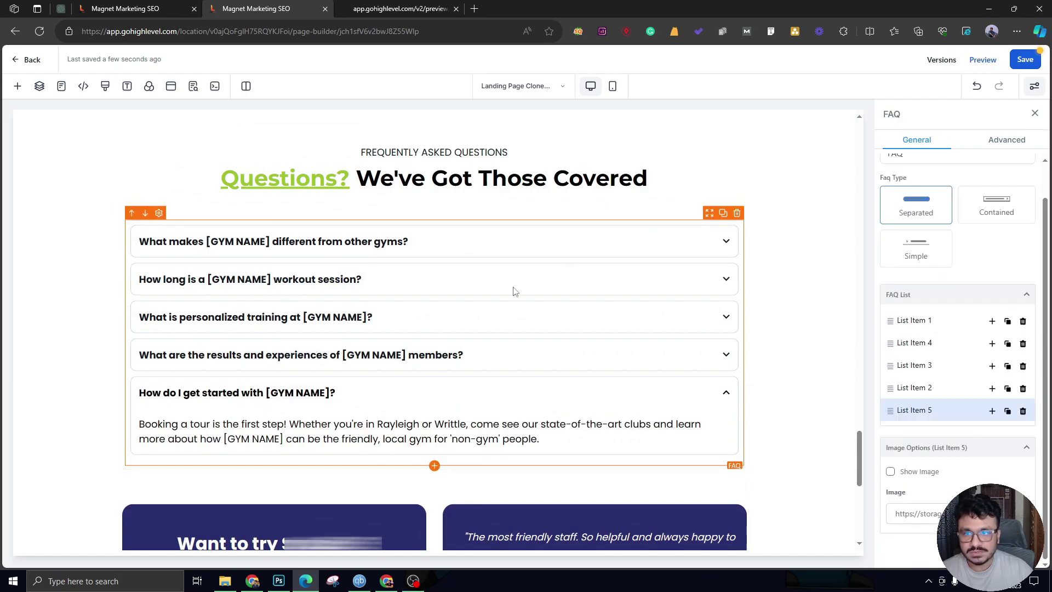
{"action": "scroll", "coordinate": [934, 192], "scroll_direction": "up", "scroll_amount": 2}
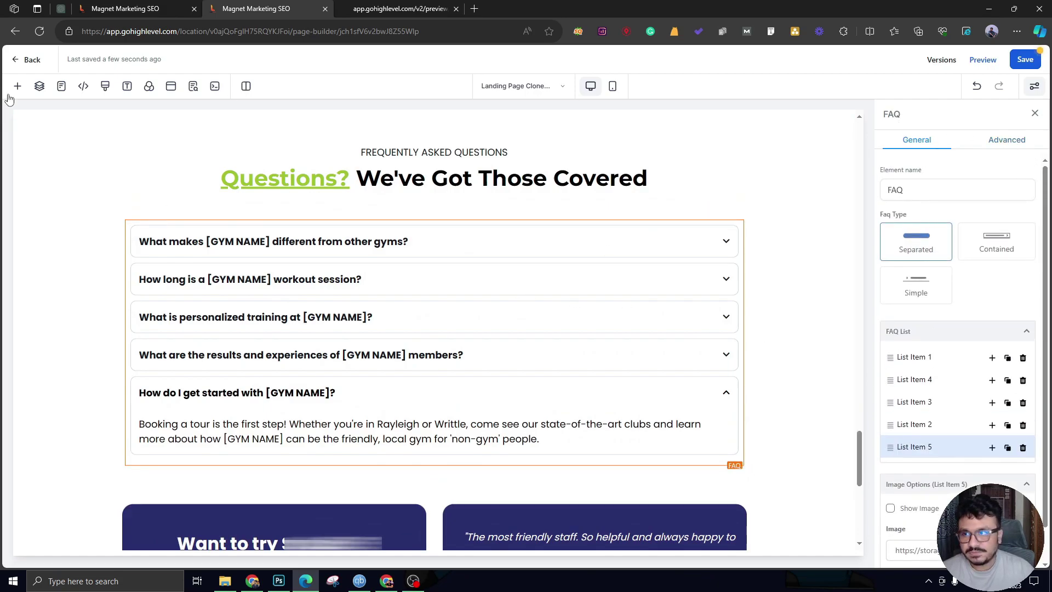
{"action": "scroll", "coordinate": [159, 349], "scroll_direction": "down", "scroll_amount": 2}
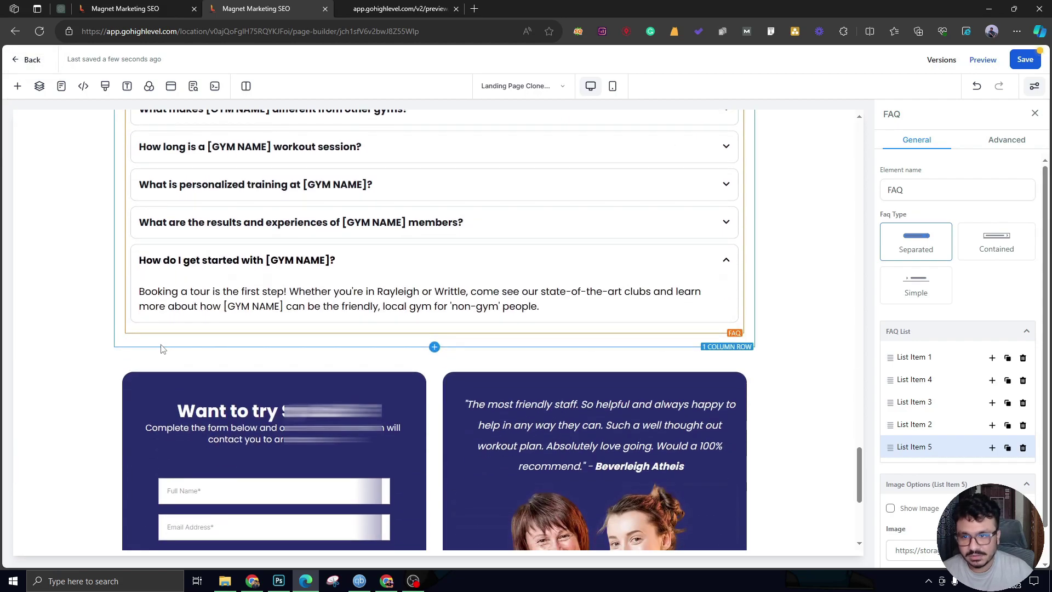
{"action": "scroll", "coordinate": [162, 348], "scroll_direction": "down", "scroll_amount": 2}
{"action": "left_click", "coordinate": [60, 352]}
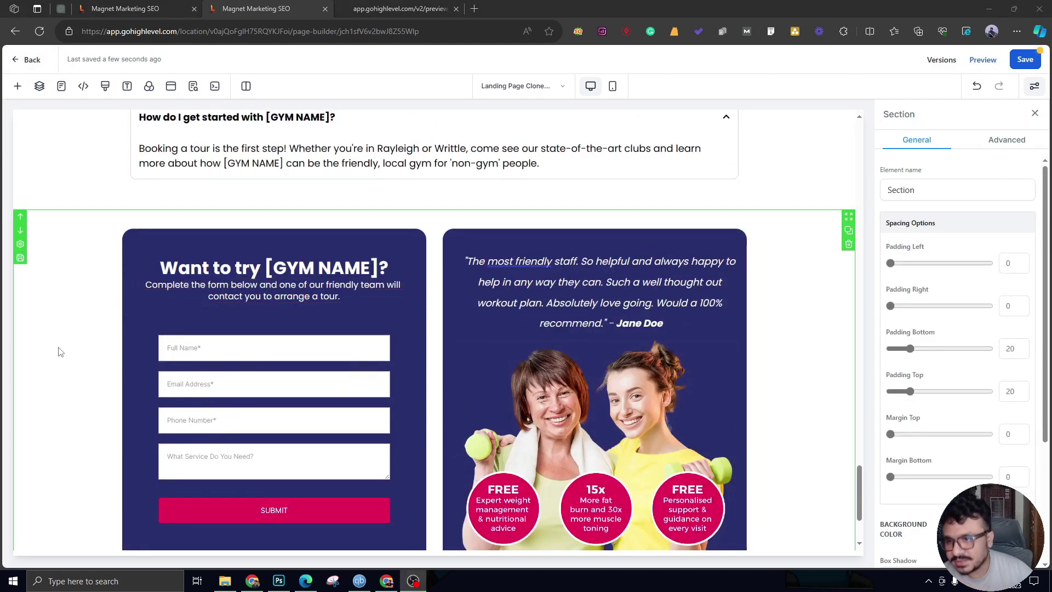
{"action": "scroll", "coordinate": [106, 336], "scroll_direction": "down", "scroll_amount": 1}
{"action": "scroll", "coordinate": [230, 219], "scroll_direction": "up", "scroll_amount": 1}
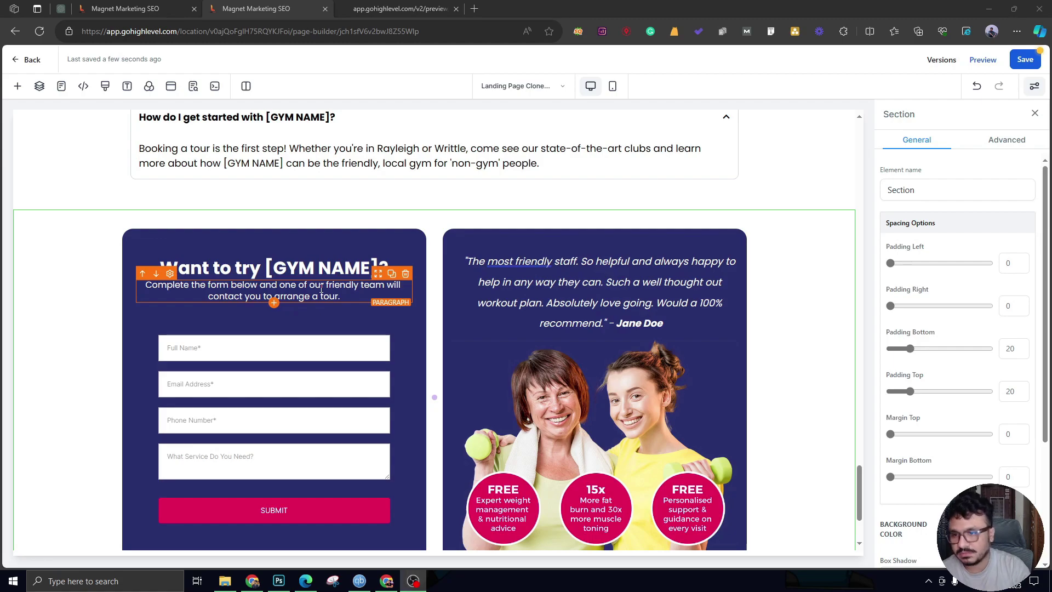
{"action": "scroll", "coordinate": [323, 357], "scroll_direction": "down", "scroll_amount": 1}
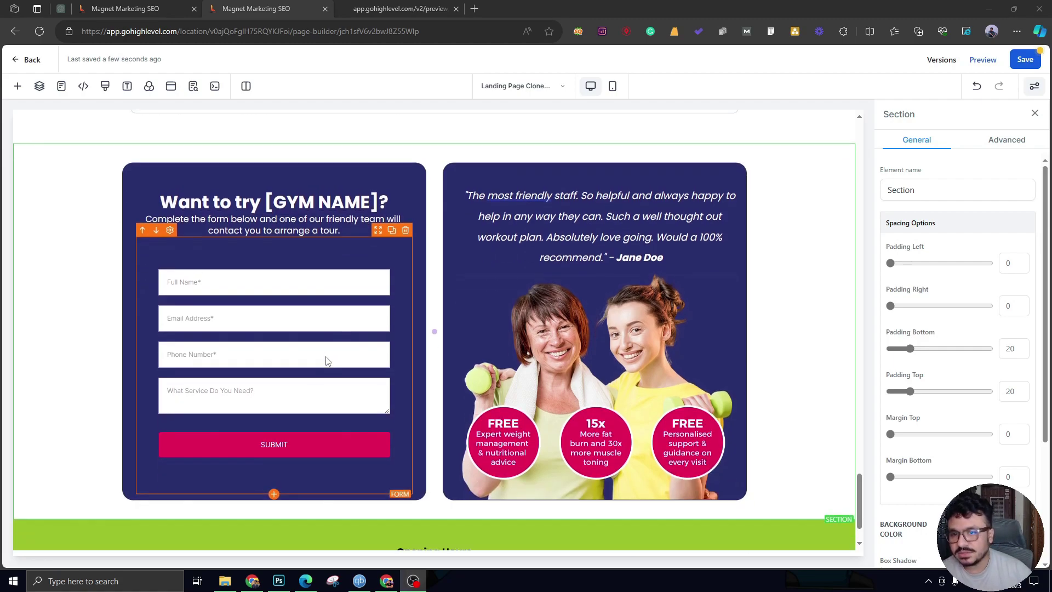
{"action": "scroll", "coordinate": [169, 430], "scroll_direction": "up", "scroll_amount": 3}
{"action": "scroll", "coordinate": [189, 396], "scroll_direction": "down", "scroll_amount": 4}
{"action": "scroll", "coordinate": [568, 306], "scroll_direction": "up", "scroll_amount": 2}
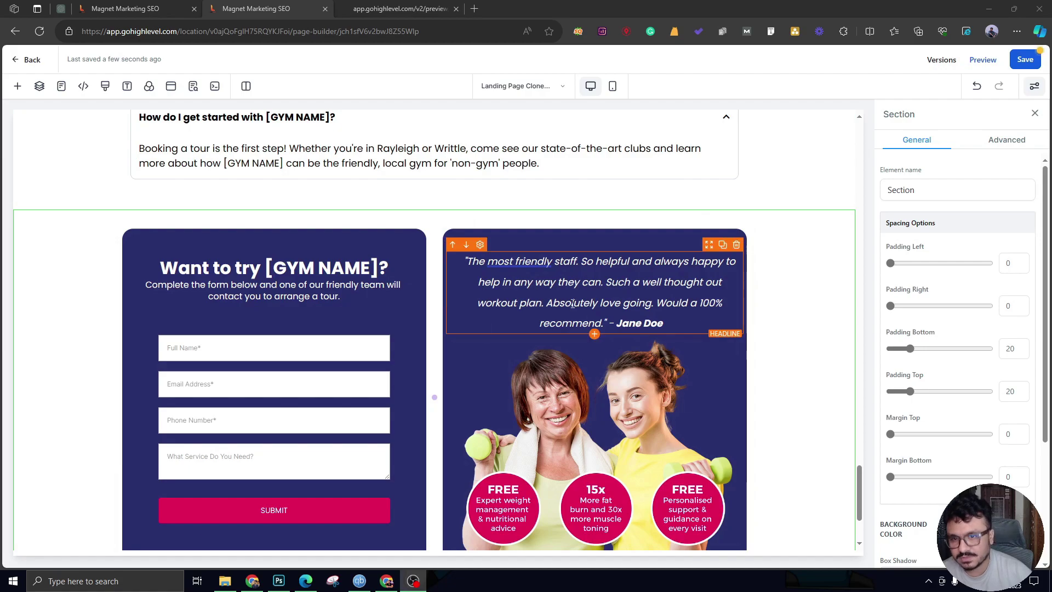
{"action": "scroll", "coordinate": [262, 372], "scroll_direction": "down", "scroll_amount": 3}
{"action": "scroll", "coordinate": [263, 373], "scroll_direction": "up", "scroll_amount": 2}
{"action": "scroll", "coordinate": [263, 373], "scroll_direction": "up", "scroll_amount": 15}
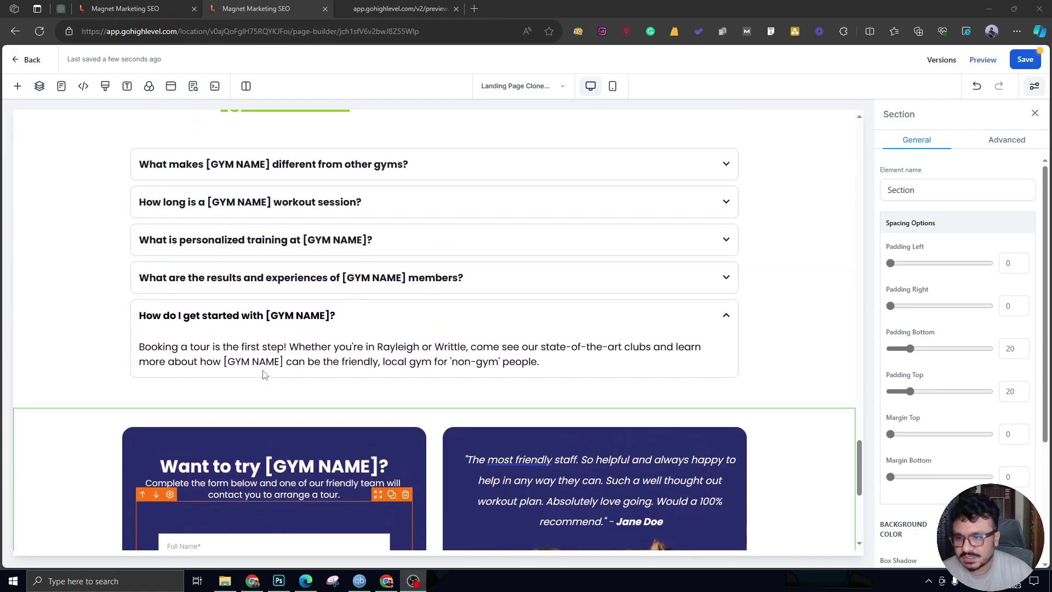
{"action": "scroll", "coordinate": [263, 372], "scroll_direction": "up", "scroll_amount": 20}
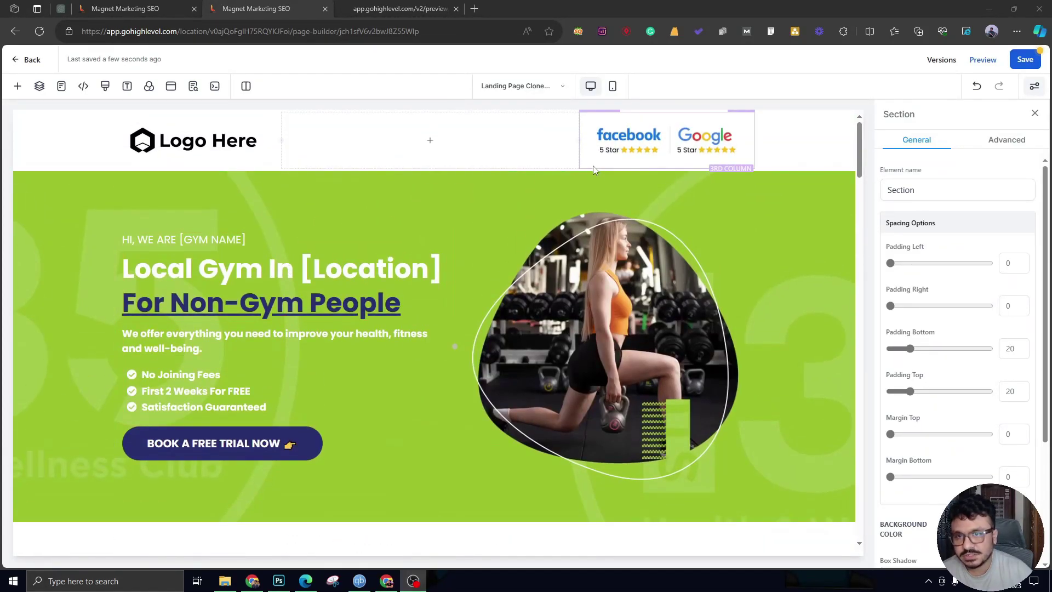
{"action": "left_click", "coordinate": [612, 86]}
{"action": "scroll", "coordinate": [386, 329], "scroll_direction": "down", "scroll_amount": 1}
{"action": "scroll", "coordinate": [387, 328], "scroll_direction": "up", "scroll_amount": 1}
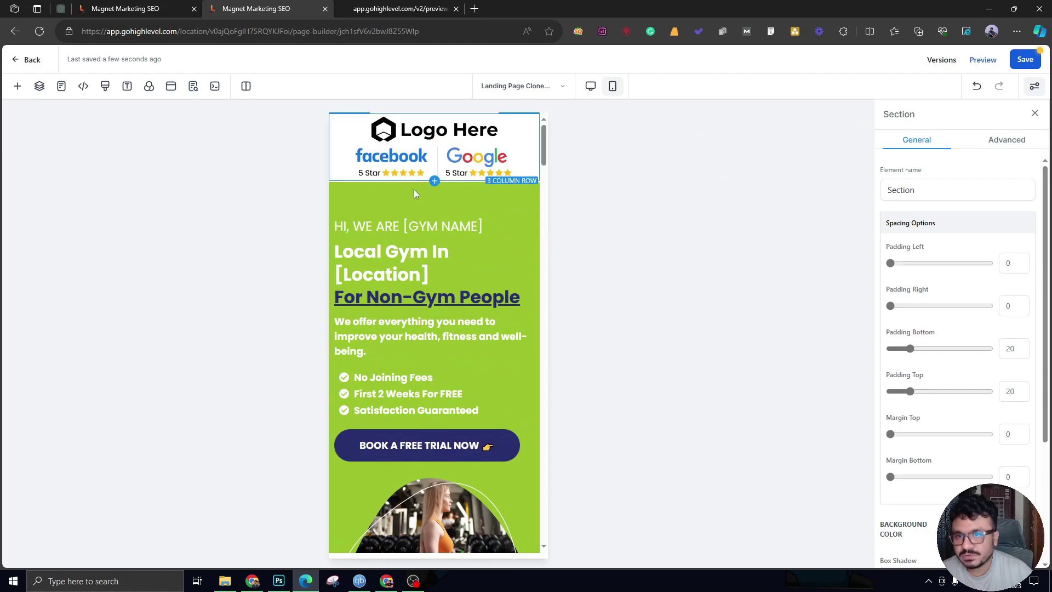
{"action": "scroll", "coordinate": [416, 207], "scroll_direction": "down", "scroll_amount": 2}
{"action": "scroll", "coordinate": [416, 246], "scroll_direction": "up", "scroll_amount": 2}
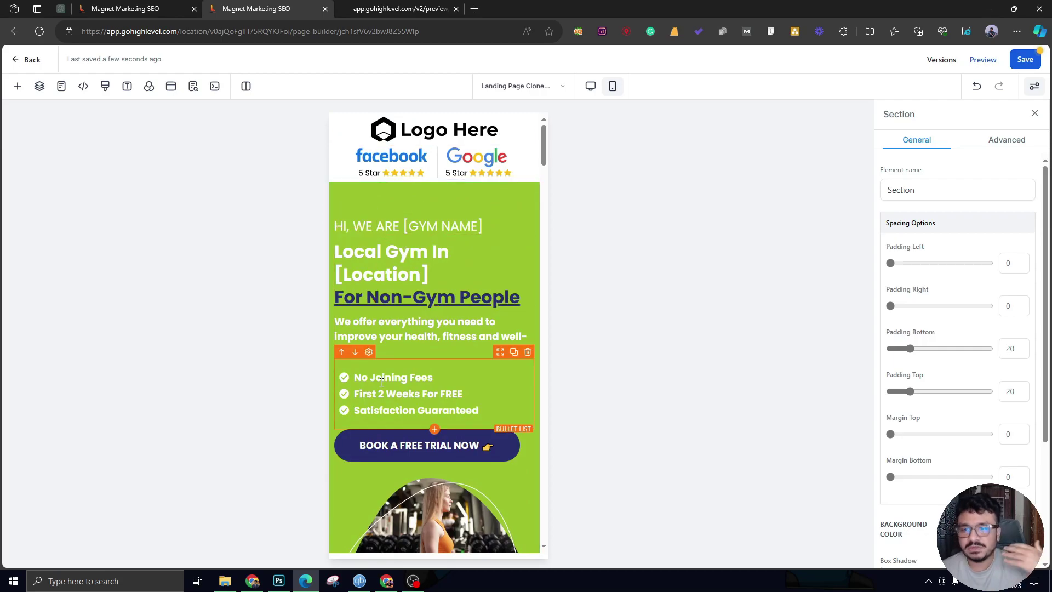
{"action": "scroll", "coordinate": [440, 346], "scroll_direction": "down", "scroll_amount": 5}
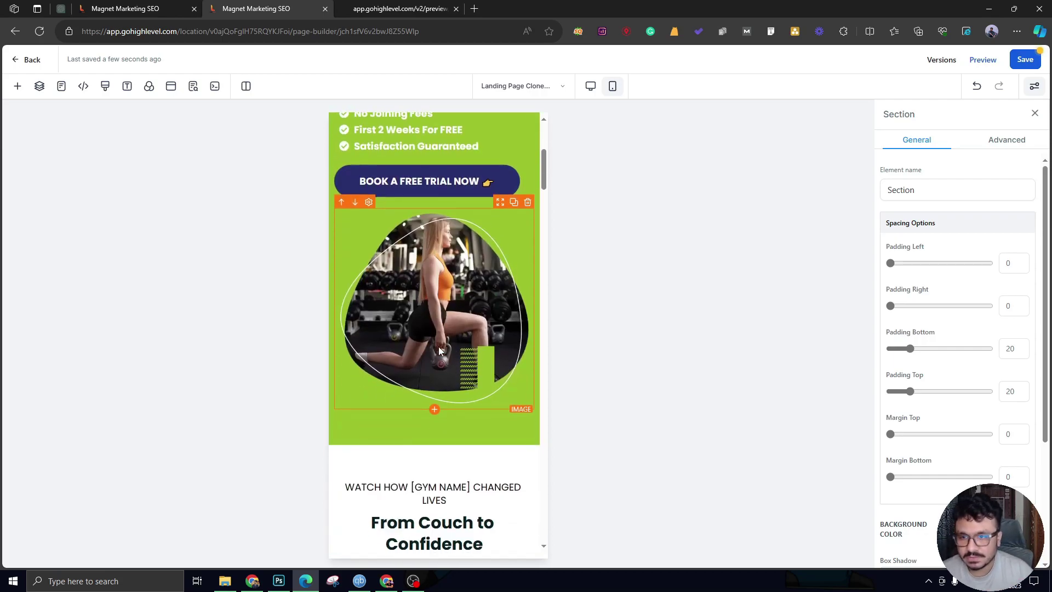
{"action": "scroll", "coordinate": [448, 345], "scroll_direction": "down", "scroll_amount": 4}
{"action": "scroll", "coordinate": [448, 343], "scroll_direction": "up", "scroll_amount": 2}
{"action": "scroll", "coordinate": [451, 293], "scroll_direction": "down", "scroll_amount": 2}
{"action": "scroll", "coordinate": [448, 298], "scroll_direction": "down", "scroll_amount": 8}
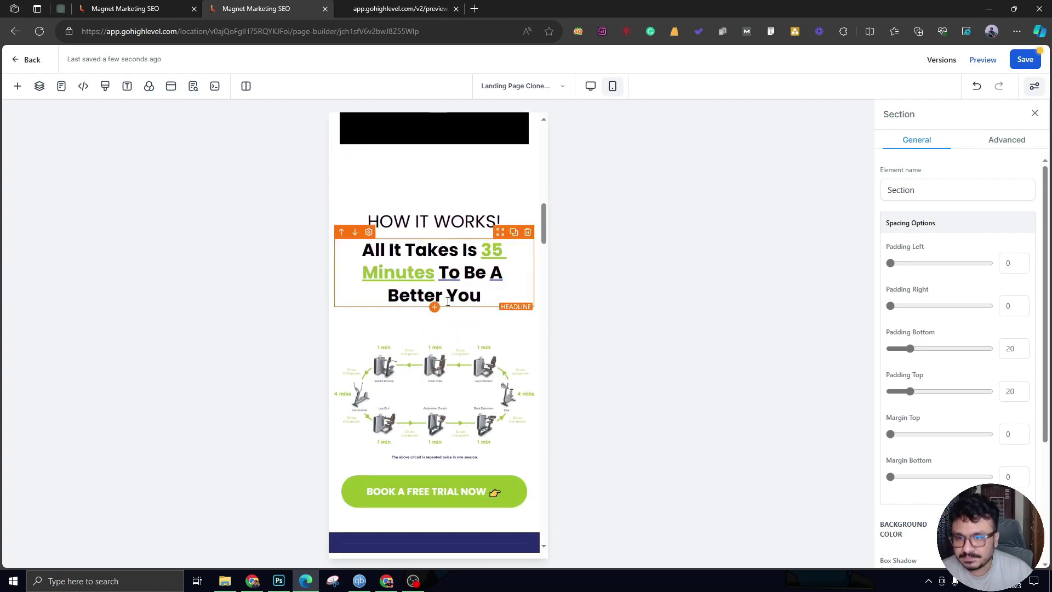
{"action": "scroll", "coordinate": [446, 302], "scroll_direction": "down", "scroll_amount": 9}
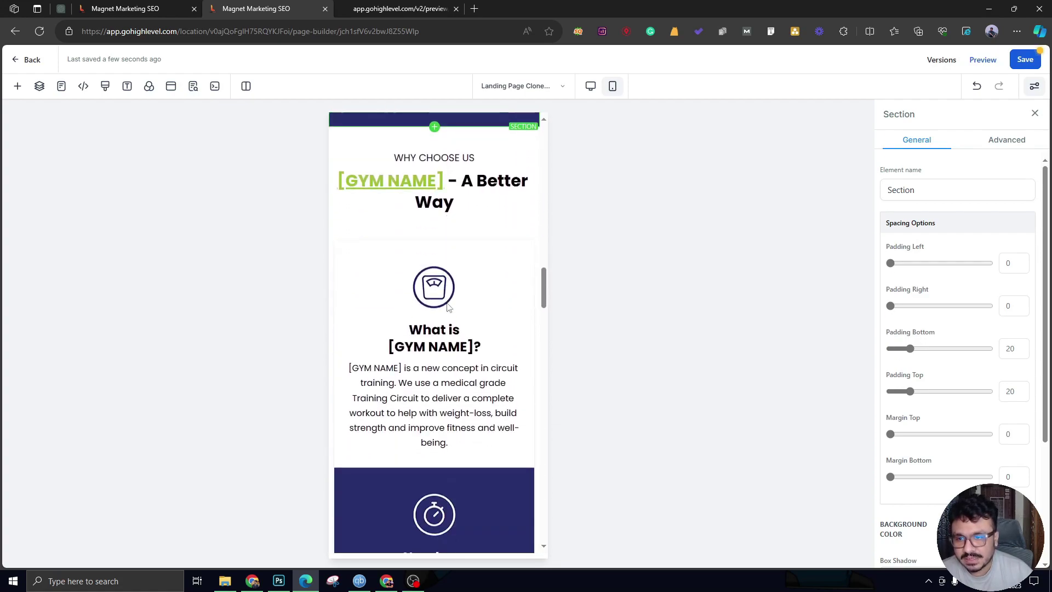
{"action": "scroll", "coordinate": [447, 307], "scroll_direction": "down", "scroll_amount": 10}
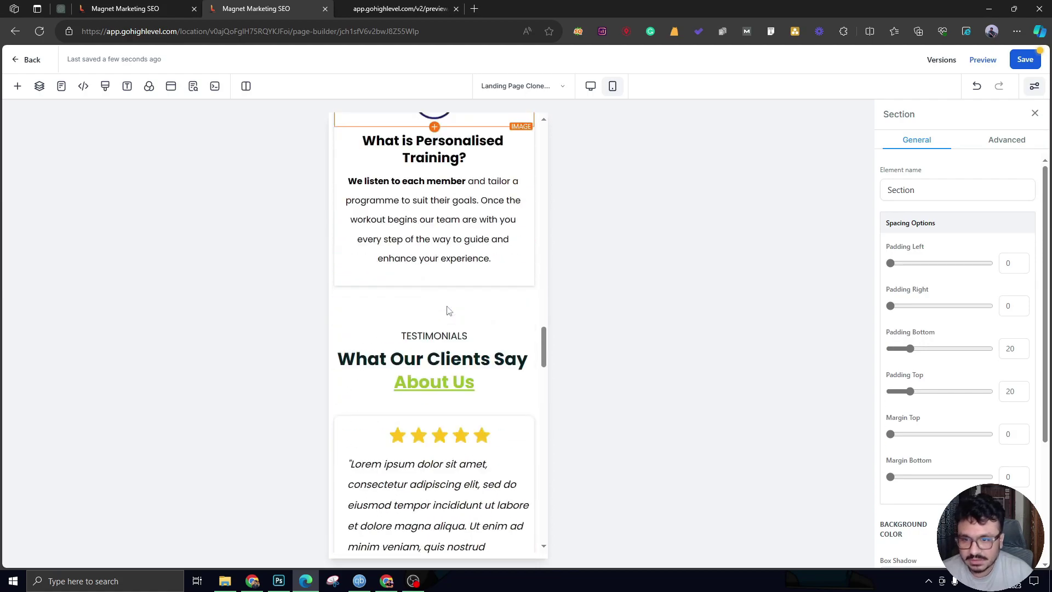
{"action": "scroll", "coordinate": [448, 311], "scroll_direction": "down", "scroll_amount": 12}
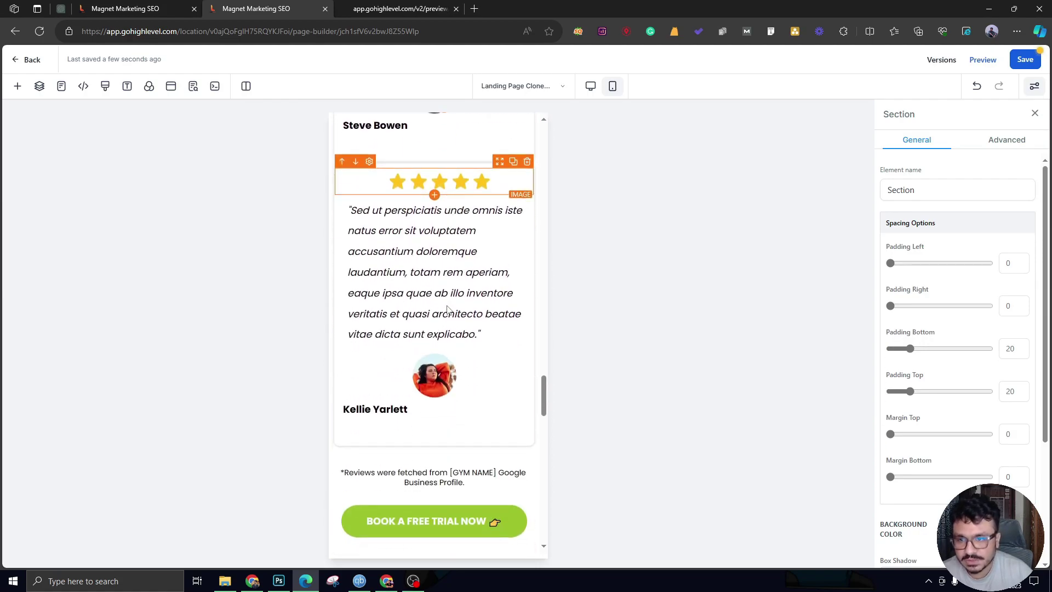
{"action": "scroll", "coordinate": [446, 311], "scroll_direction": "down", "scroll_amount": 12}
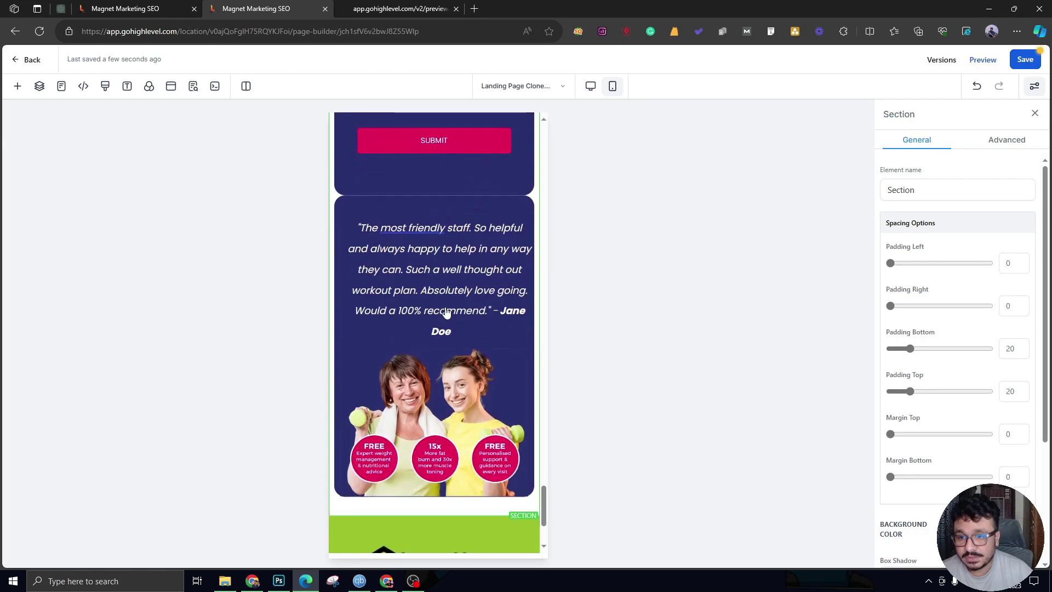
{"action": "scroll", "coordinate": [445, 311], "scroll_direction": "up", "scroll_amount": 3}
{"action": "scroll", "coordinate": [446, 311], "scroll_direction": "up", "scroll_amount": 8}
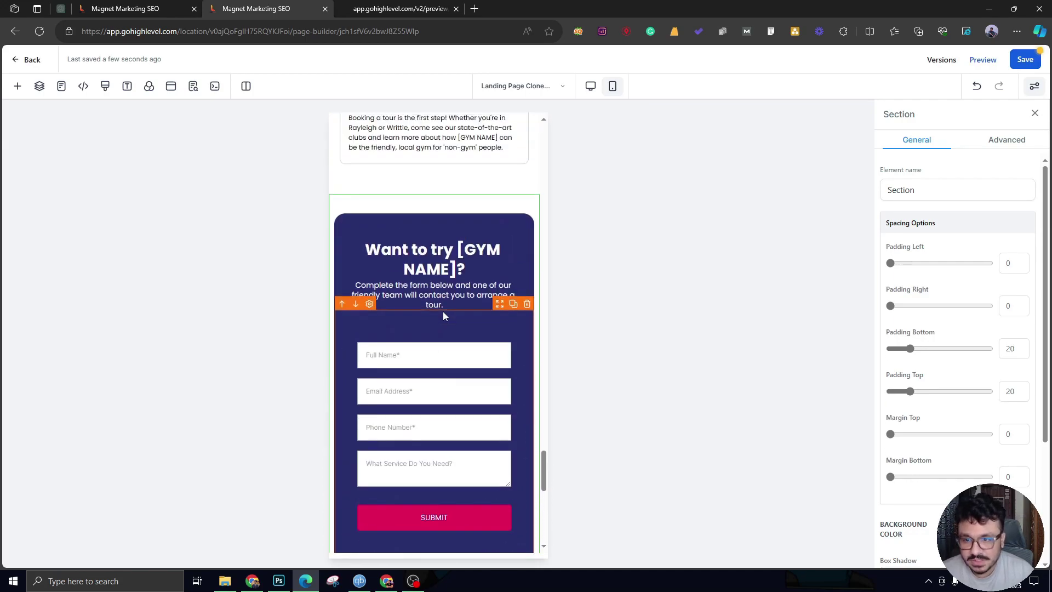
{"action": "scroll", "coordinate": [444, 315], "scroll_direction": "up", "scroll_amount": 8}
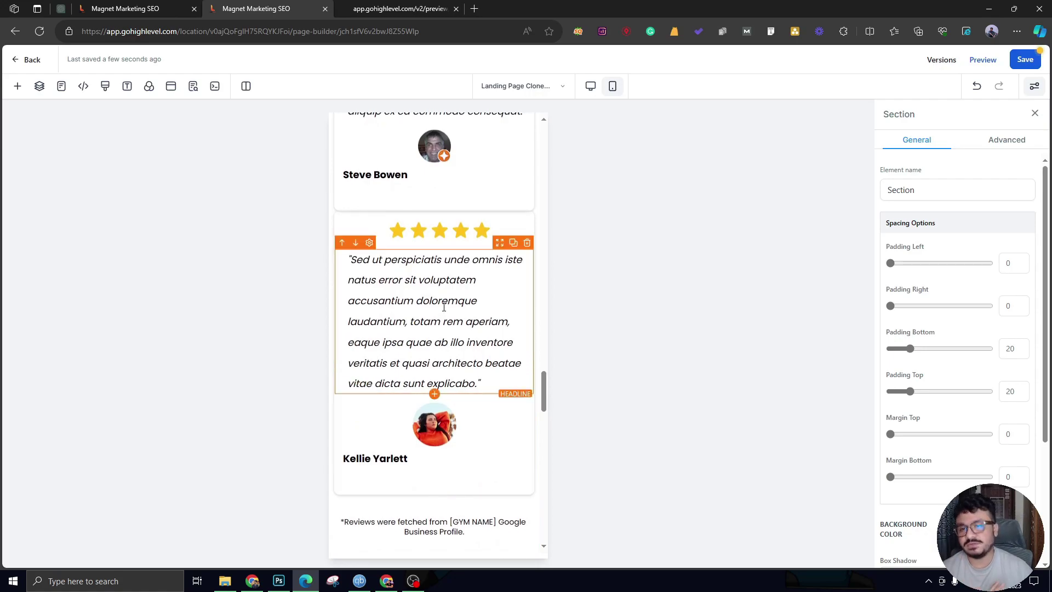
{"action": "scroll", "coordinate": [445, 310], "scroll_direction": "up", "scroll_amount": 8}
{"action": "scroll", "coordinate": [441, 306], "scroll_direction": "up", "scroll_amount": 10}
{"action": "scroll", "coordinate": [440, 305], "scroll_direction": "up", "scroll_amount": 2}
Step: Switch to desktop view and scroll through every section down to the footer's opening hours
{"action": "left_click", "coordinate": [590, 86]}
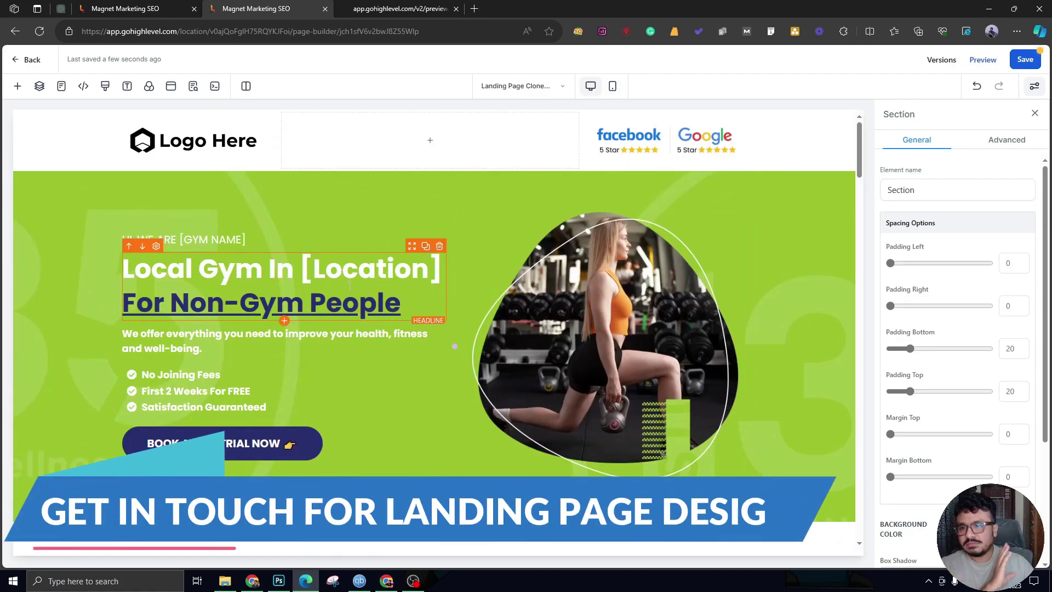
{"action": "scroll", "coordinate": [444, 295], "scroll_direction": "down", "scroll_amount": 4}
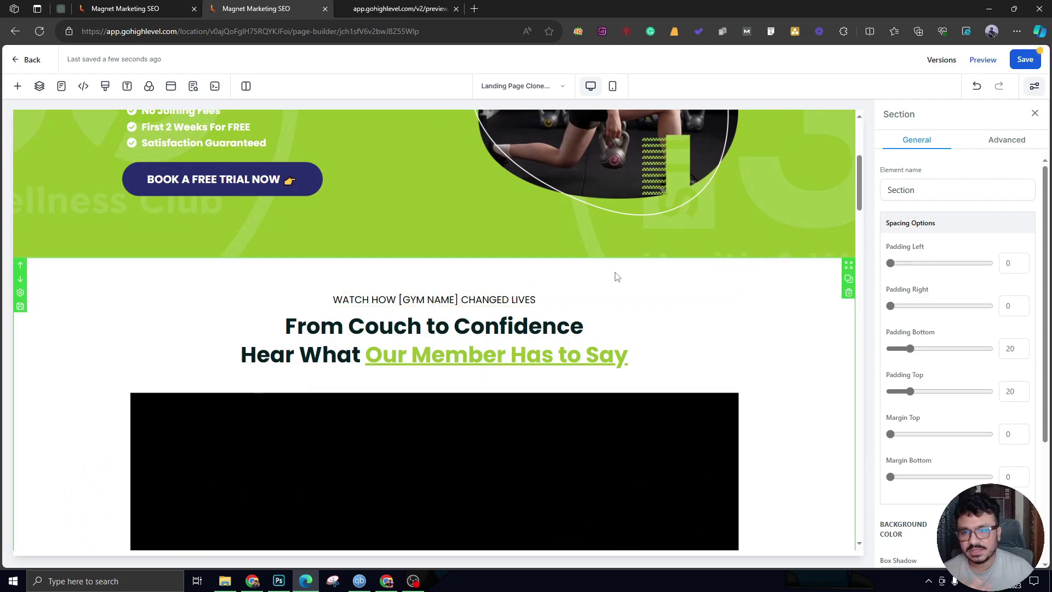
{"action": "scroll", "coordinate": [615, 271], "scroll_direction": "down", "scroll_amount": 5}
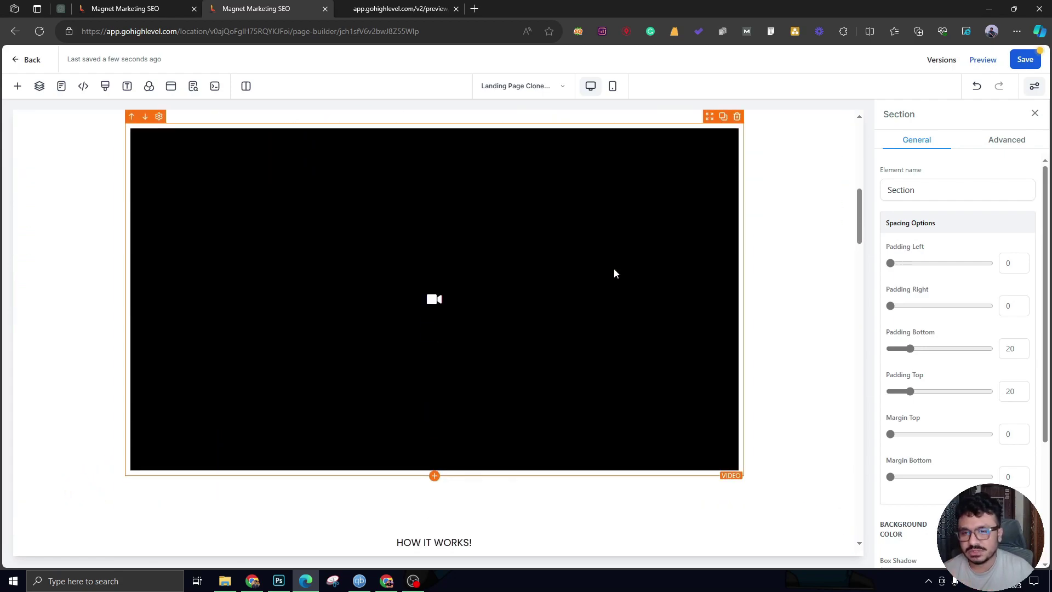
{"action": "scroll", "coordinate": [614, 269], "scroll_direction": "down", "scroll_amount": 5}
{"action": "scroll", "coordinate": [613, 268], "scroll_direction": "down", "scroll_amount": 5}
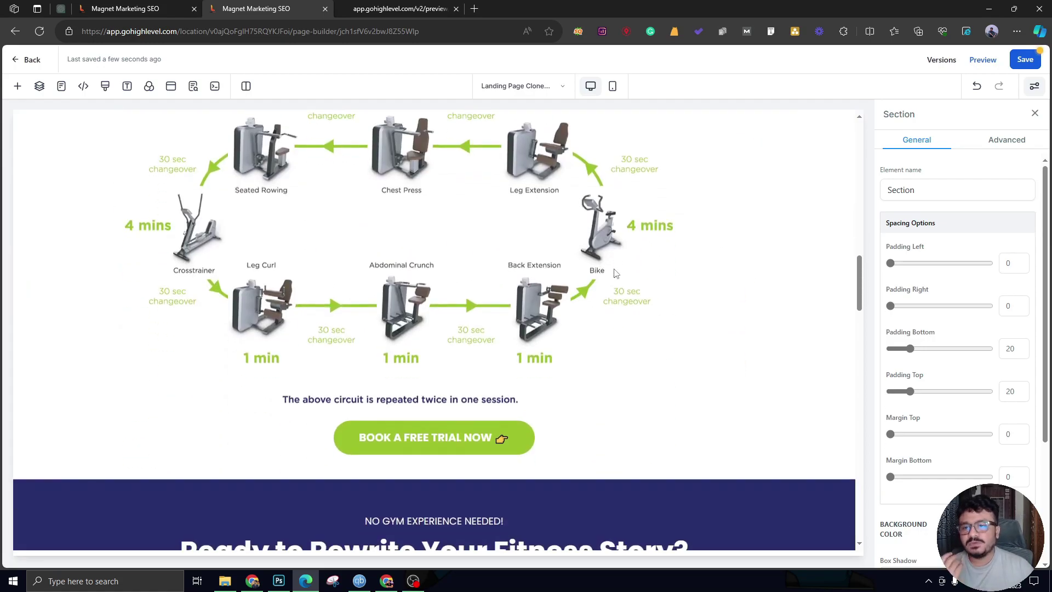
{"action": "scroll", "coordinate": [613, 271], "scroll_direction": "down", "scroll_amount": 1}
{"action": "scroll", "coordinate": [613, 274], "scroll_direction": "down", "scroll_amount": 2}
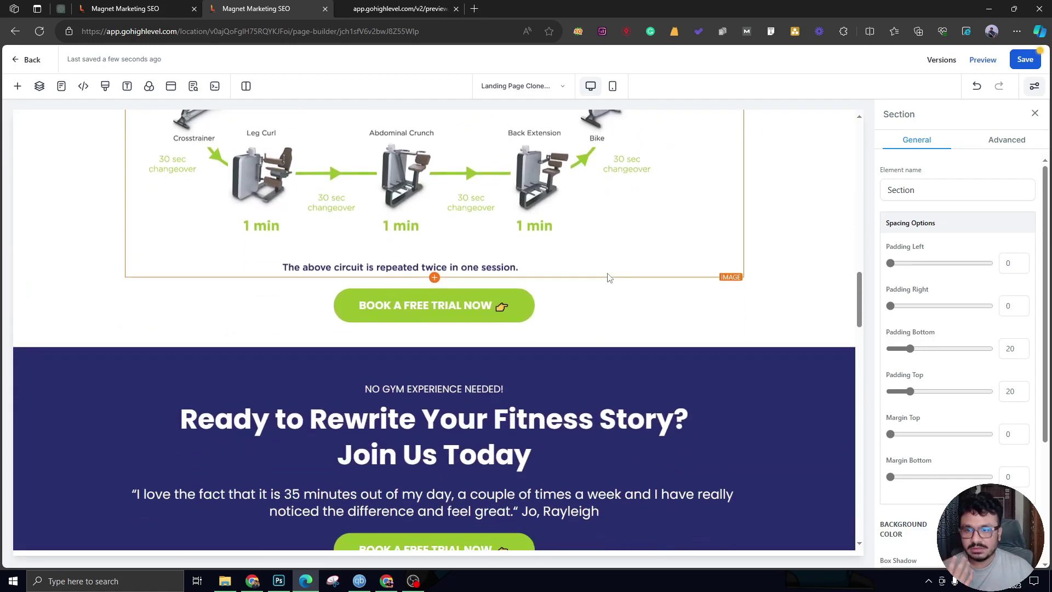
{"action": "scroll", "coordinate": [607, 272], "scroll_direction": "down", "scroll_amount": 2}
{"action": "scroll", "coordinate": [596, 269], "scroll_direction": "up", "scroll_amount": 20}
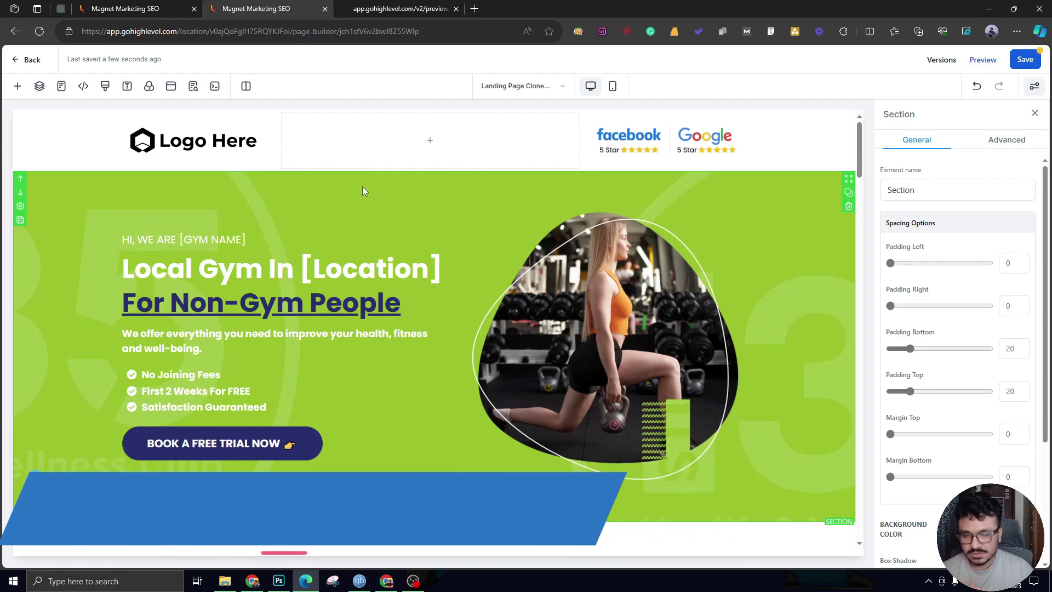
{"action": "scroll", "coordinate": [476, 289], "scroll_direction": "down", "scroll_amount": 7}
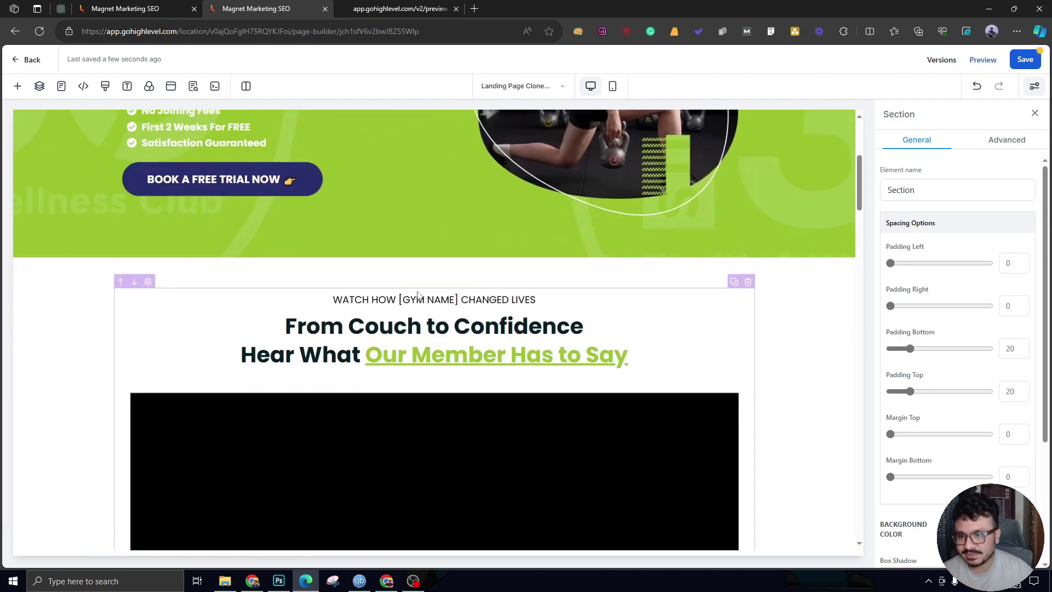
{"action": "scroll", "coordinate": [477, 289], "scroll_direction": "down", "scroll_amount": 10}
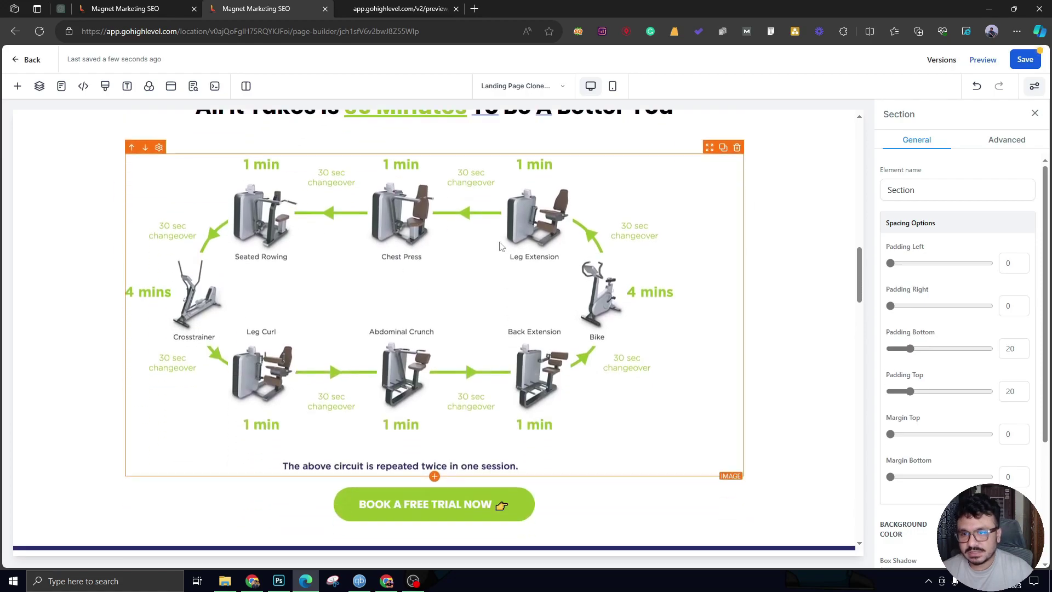
{"action": "scroll", "coordinate": [476, 377], "scroll_direction": "down", "scroll_amount": 10}
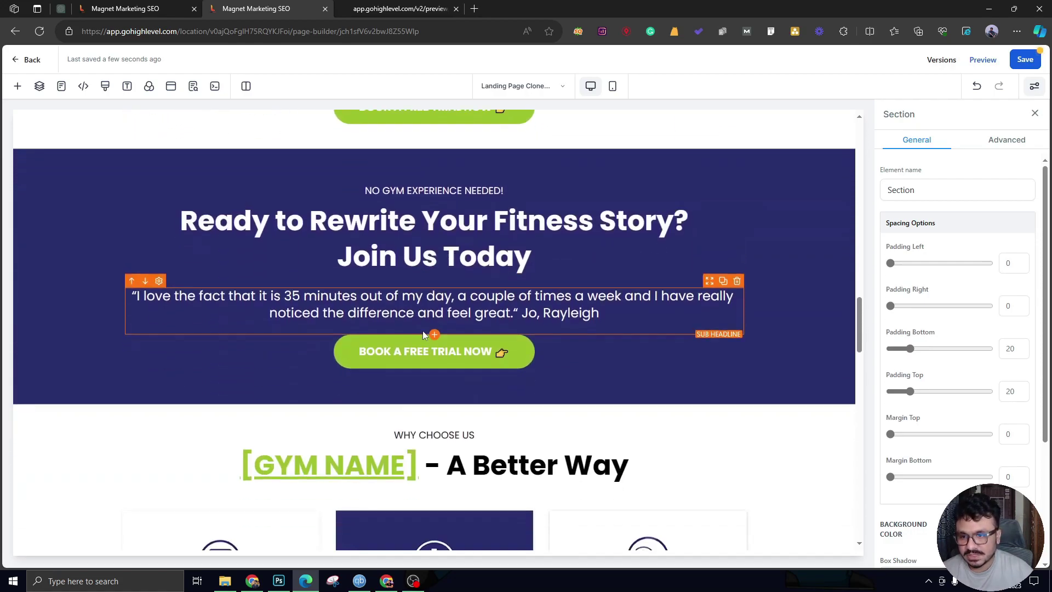
{"action": "scroll", "coordinate": [295, 362], "scroll_direction": "up", "scroll_amount": 4}
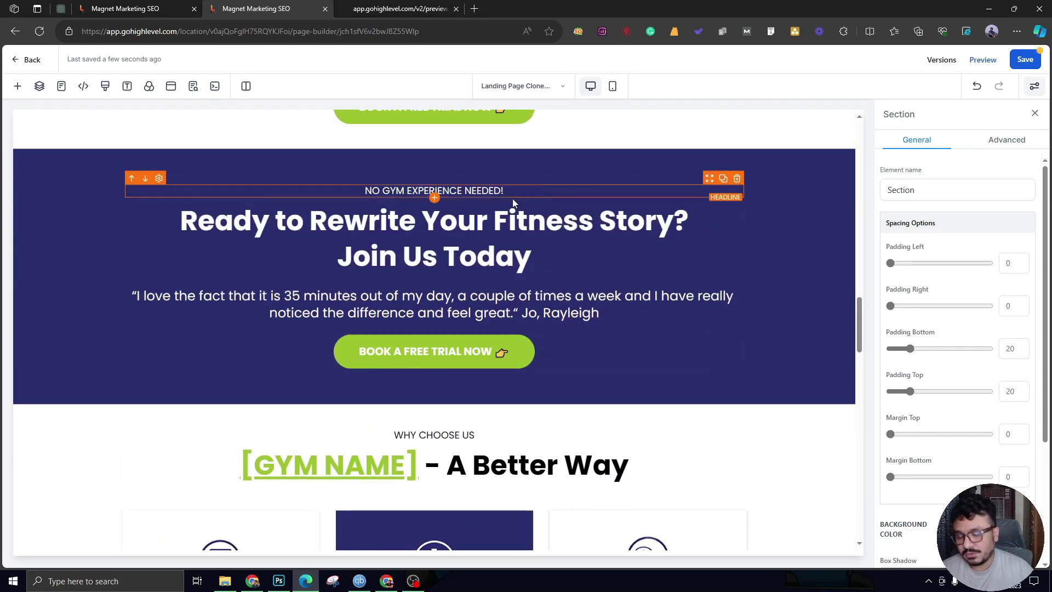
{"action": "scroll", "coordinate": [296, 309], "scroll_direction": "down", "scroll_amount": 9}
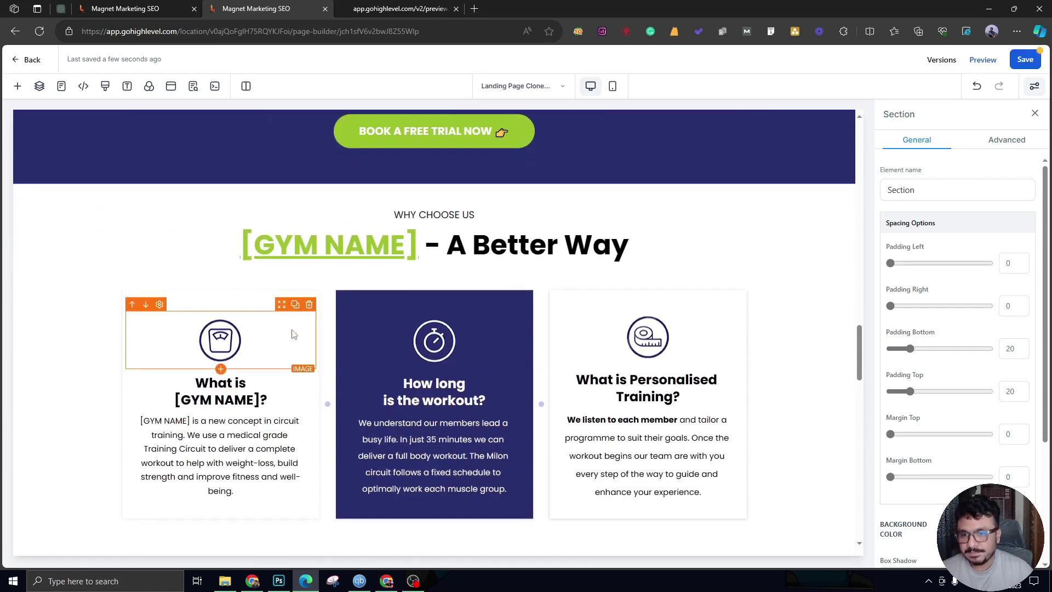
{"action": "scroll", "coordinate": [267, 315], "scroll_direction": "down", "scroll_amount": 3}
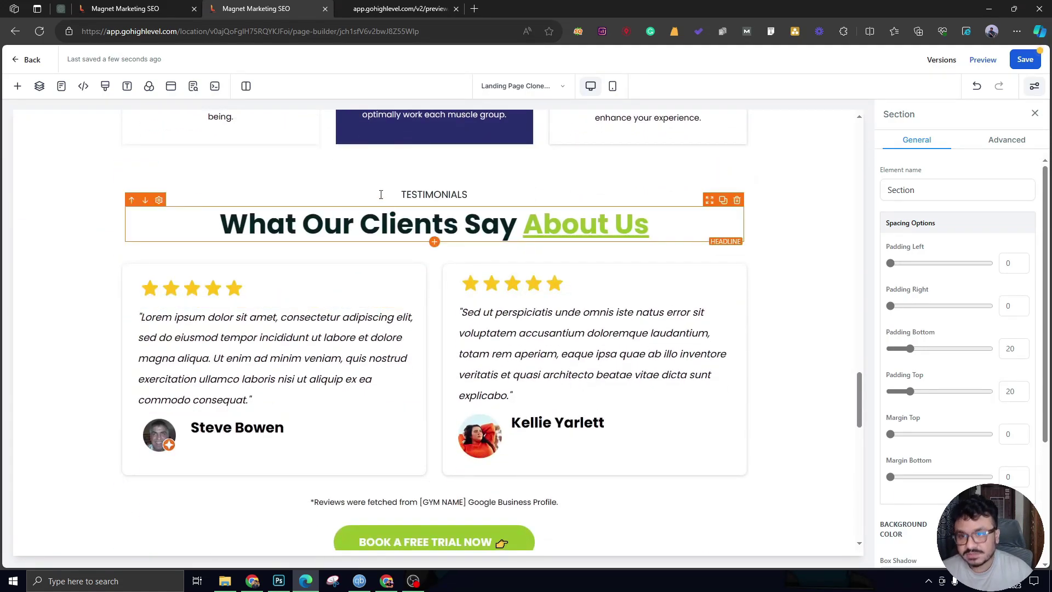
{"action": "scroll", "coordinate": [253, 327], "scroll_direction": "down", "scroll_amount": 4}
{"action": "scroll", "coordinate": [253, 327], "scroll_direction": "down", "scroll_amount": 4}
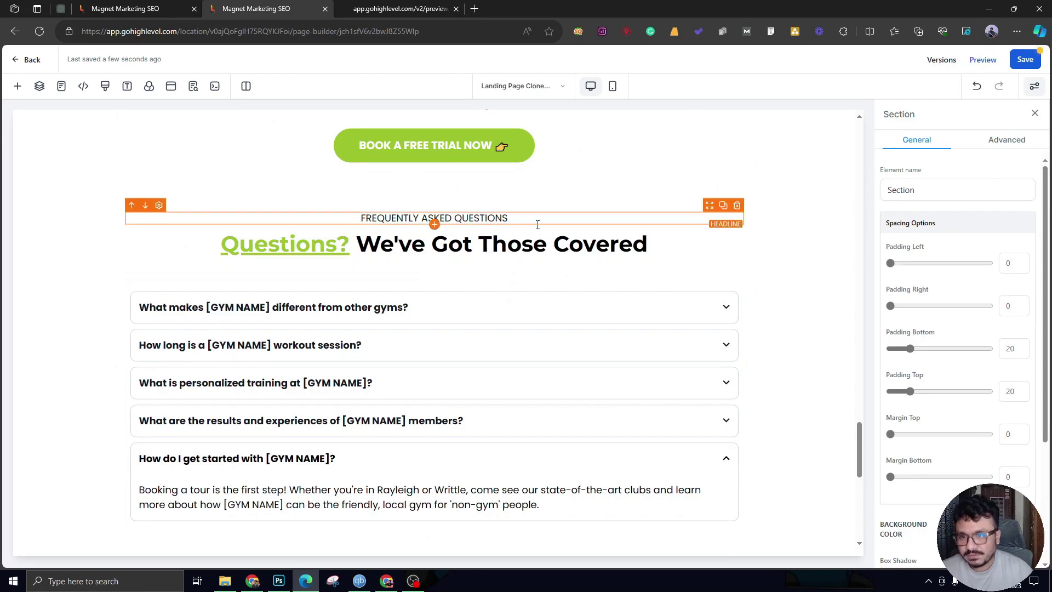
{"action": "scroll", "coordinate": [307, 401], "scroll_direction": "down", "scroll_amount": 3}
{"action": "scroll", "coordinate": [307, 402], "scroll_direction": "down", "scroll_amount": 6}
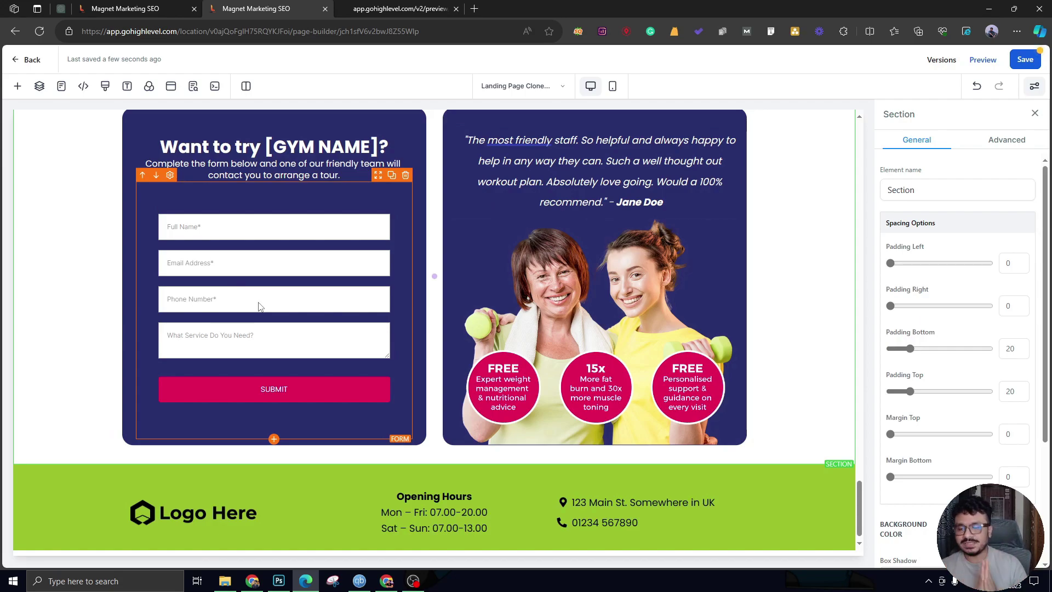
{"action": "scroll", "coordinate": [279, 290], "scroll_direction": "down", "scroll_amount": 1}
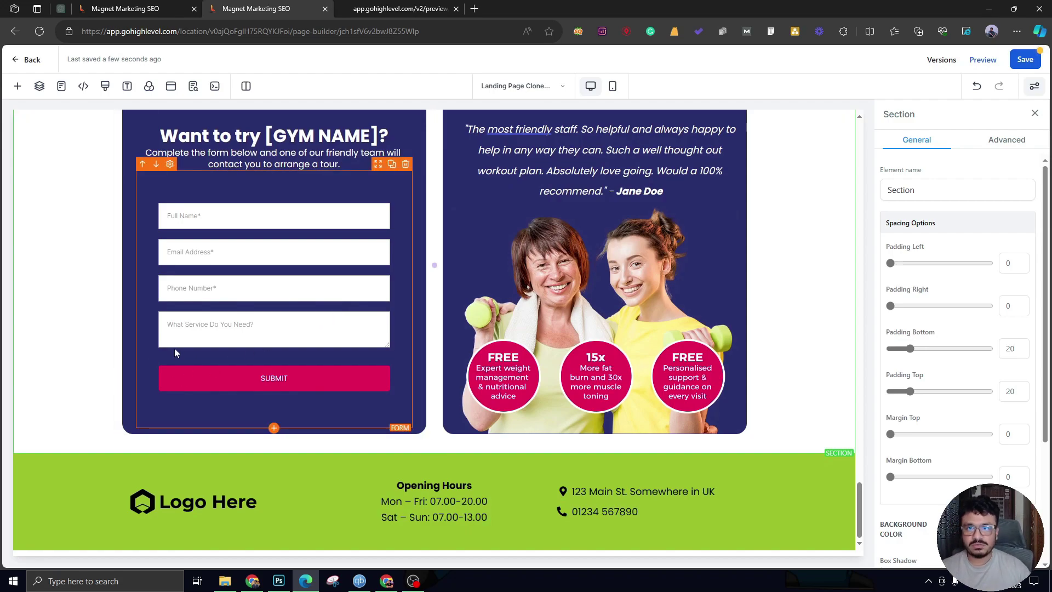
Step: Switch to mobile view, scroll down, then return to the top with the logo and badges
{"action": "left_click", "coordinate": [613, 86]}
{"action": "scroll", "coordinate": [493, 333], "scroll_direction": "down", "scroll_amount": 10}
{"action": "scroll", "coordinate": [435, 422], "scroll_direction": "down", "scroll_amount": 7}
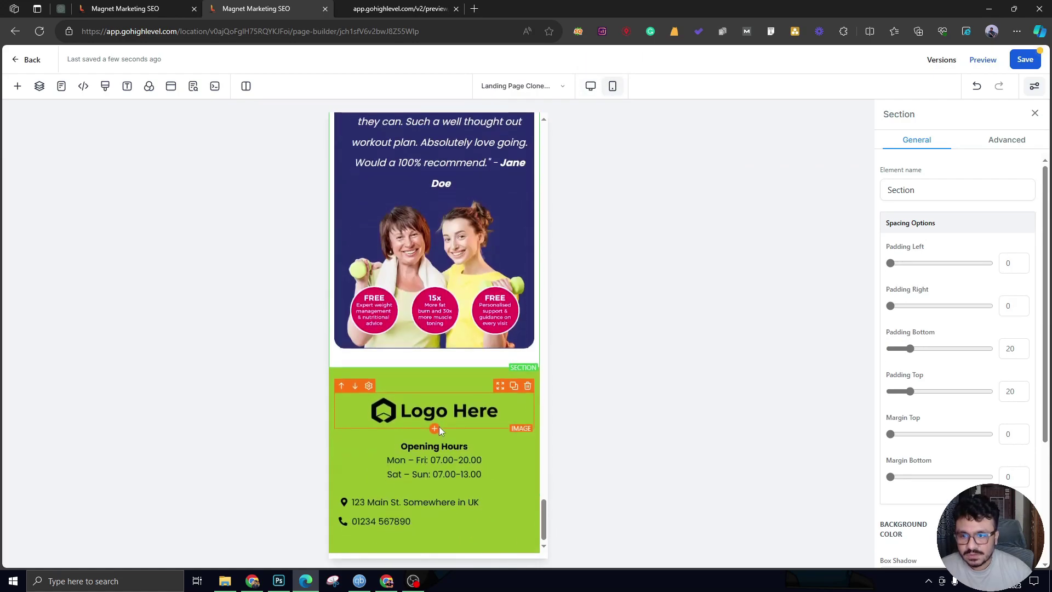
{"action": "scroll", "coordinate": [439, 430], "scroll_direction": "up", "scroll_amount": 4}
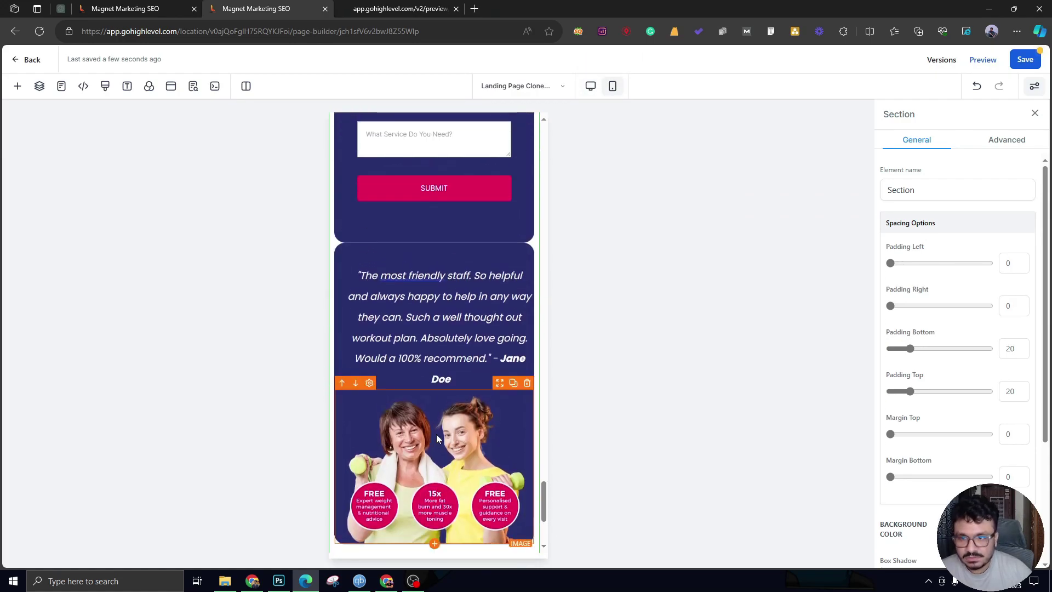
{"action": "scroll", "coordinate": [436, 436], "scroll_direction": "up", "scroll_amount": 8}
{"action": "scroll", "coordinate": [438, 438], "scroll_direction": "up", "scroll_amount": 10}
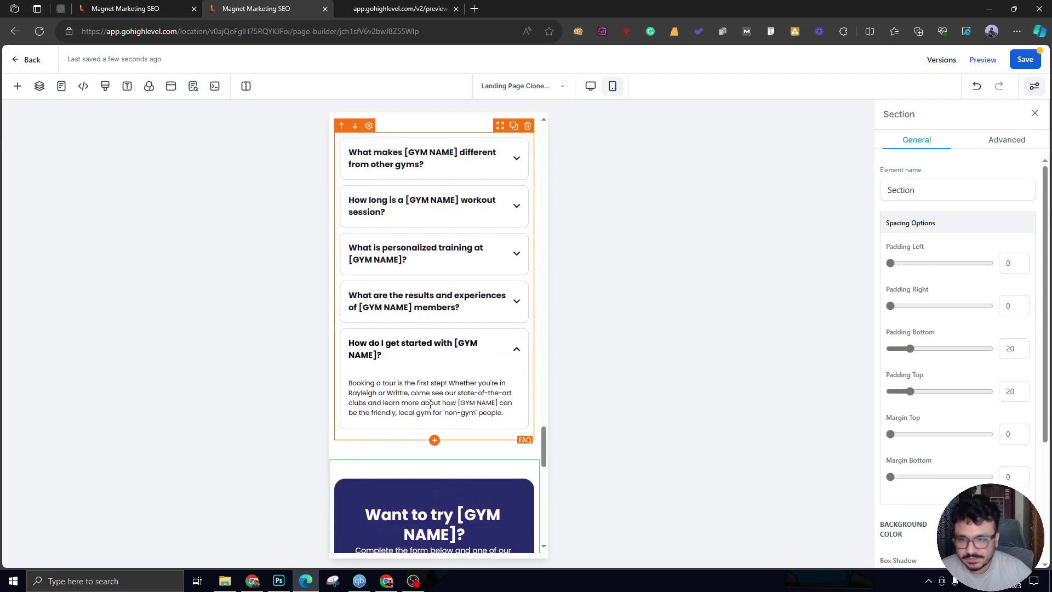
{"action": "scroll", "coordinate": [394, 431], "scroll_direction": "up", "scroll_amount": 10}
{"action": "scroll", "coordinate": [393, 429], "scroll_direction": "up", "scroll_amount": 15}
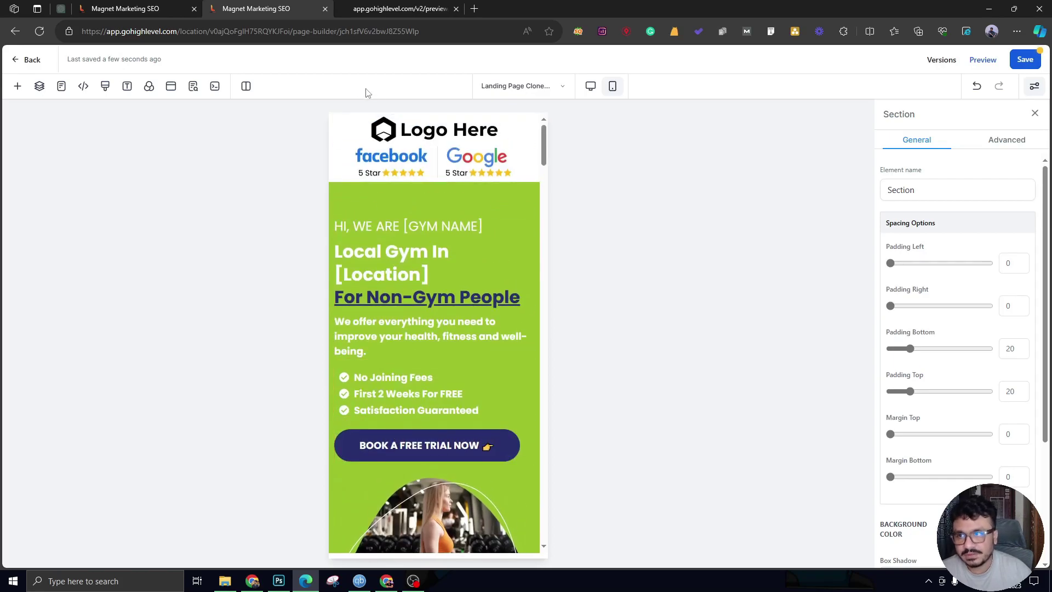